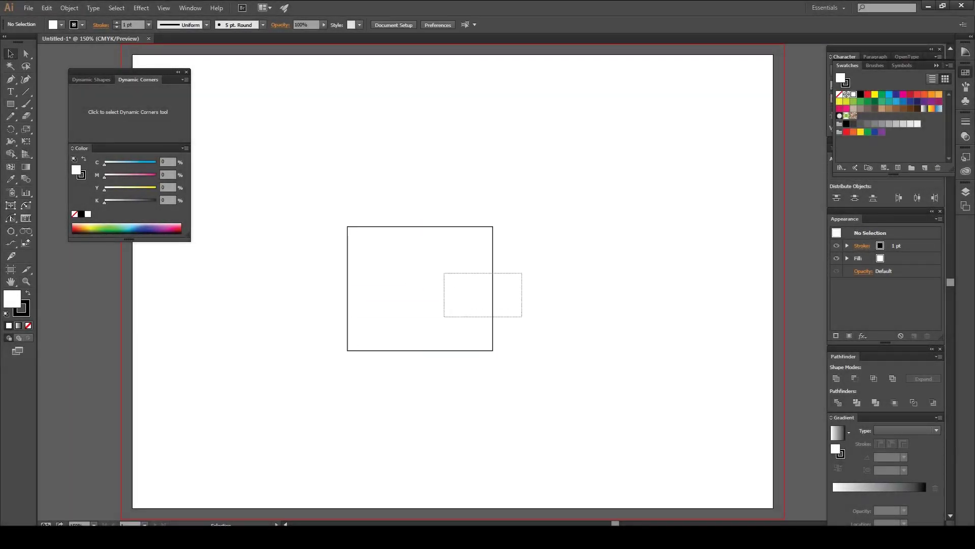
- Draw a 3-sided polygon and rotate it into a tall, narrow triangular wedge
drag(10, 103, 56, 137)
click(387, 409)
text(3)
key(Return)
key(v)
drag(427, 370, 387, 376)
key(Return)
key(Escape)
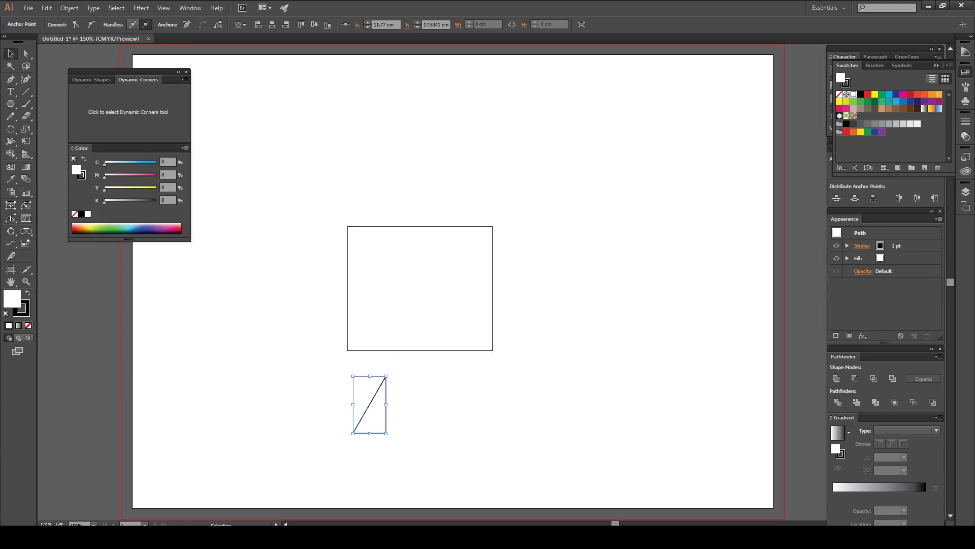
- Reflect the triangle under the rectangle's lower left corner and place a mirrored copy on the right
key(Return)
key(Escape)
key(ctrl+shift+a)
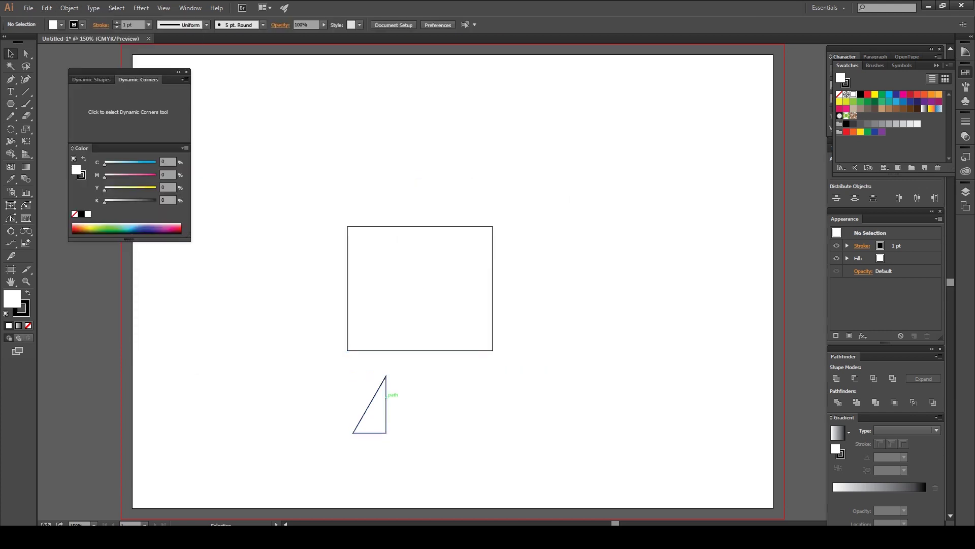
click(387, 395)
key(Return)
key(Return)
mouse_move(386, 395)
mouse_down()
mouse_move(380, 367)
mouse_move(418, 379)
mouse_move(530, 378)
mouse_move(455, 382)
mouse_move(448, 423)
mouse_move(331, 403)
mouse_move(327, 392)
mouse_up()
key(Return)
click(428, 232)
key(Return)
- Unite the rectangle and both triangles into one outline with Pathfinder
key(ctrl+a)
click(837, 378)
key(a)
key(ctrl+z)
key(m)
- Subtract a rectangle to trim the lower point into a flat bottom edge
key(ctrl+a)
click(855, 378)
key(ctrl+shift+a)
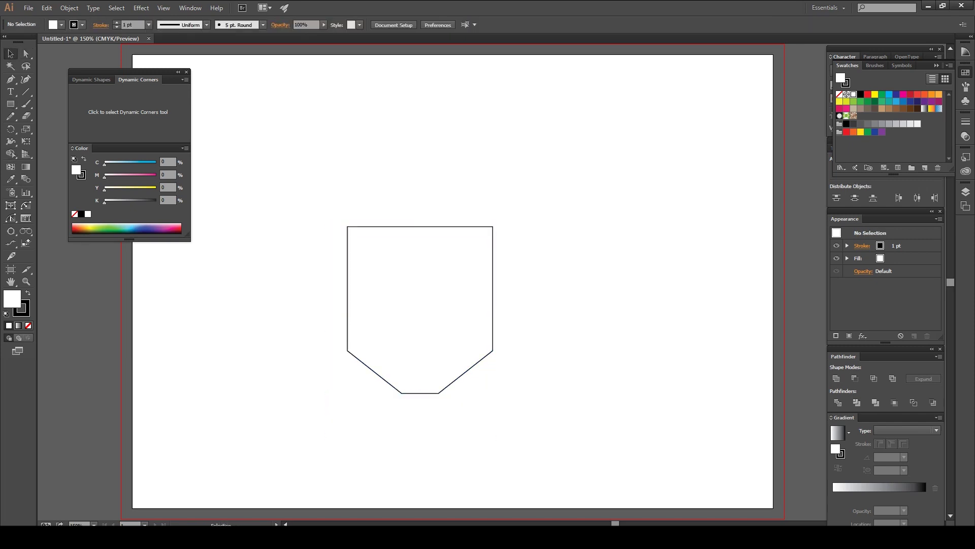
drag(358, 333, 497, 417)
key(ctrl+a)
click(25, 205)
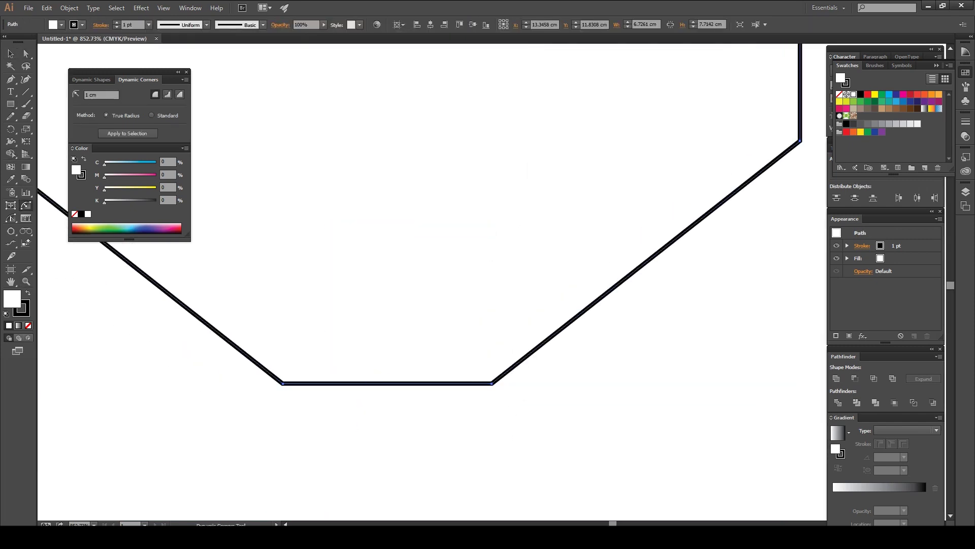
- Bend the shield's flat bottom edge into a curve
click(11, 217)
drag(390, 383, 389, 393)
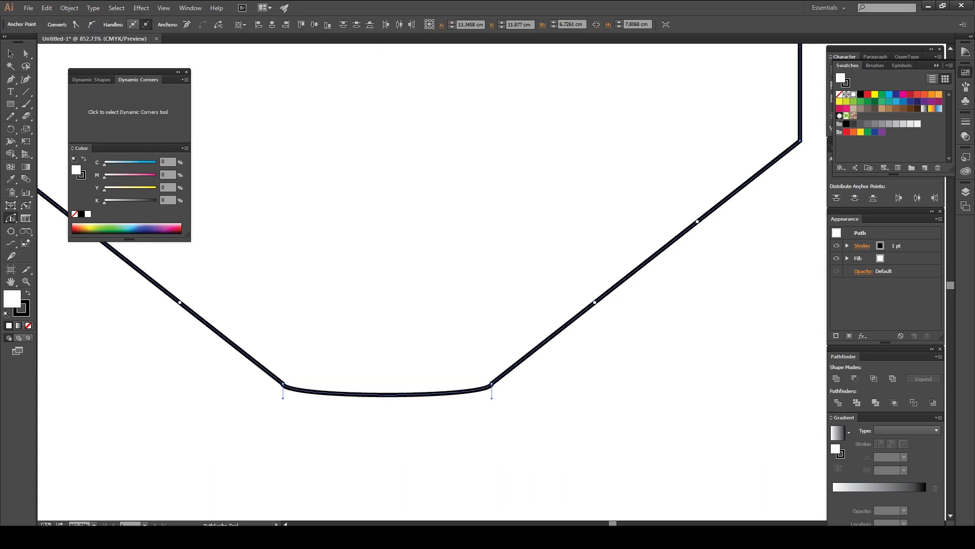
key(a)
key(ctrl+shift+a)
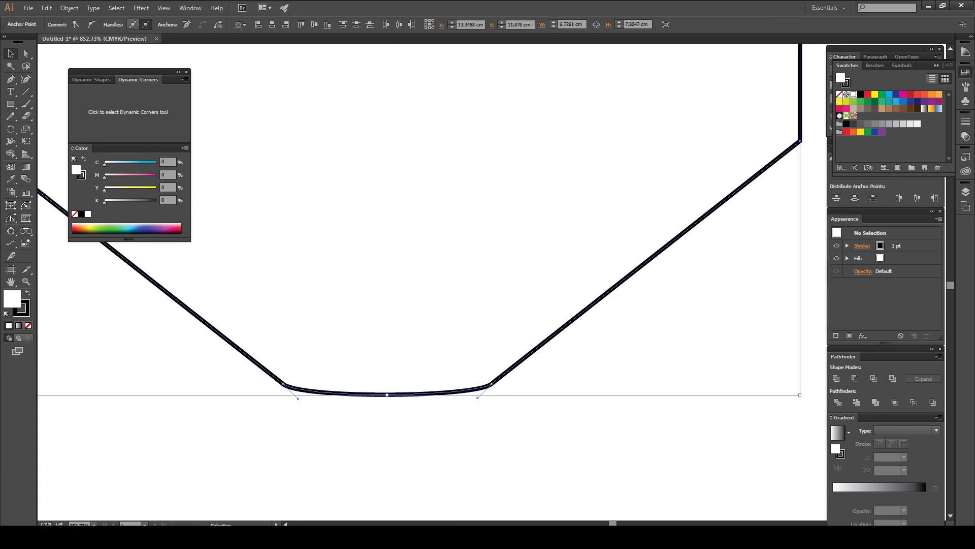
key(z)
key(ctrl+minus)
key(ctrl+minus)
key(ctrl+minus)
- Save the document as 2.ai
key(ctrl+s)
text(a)
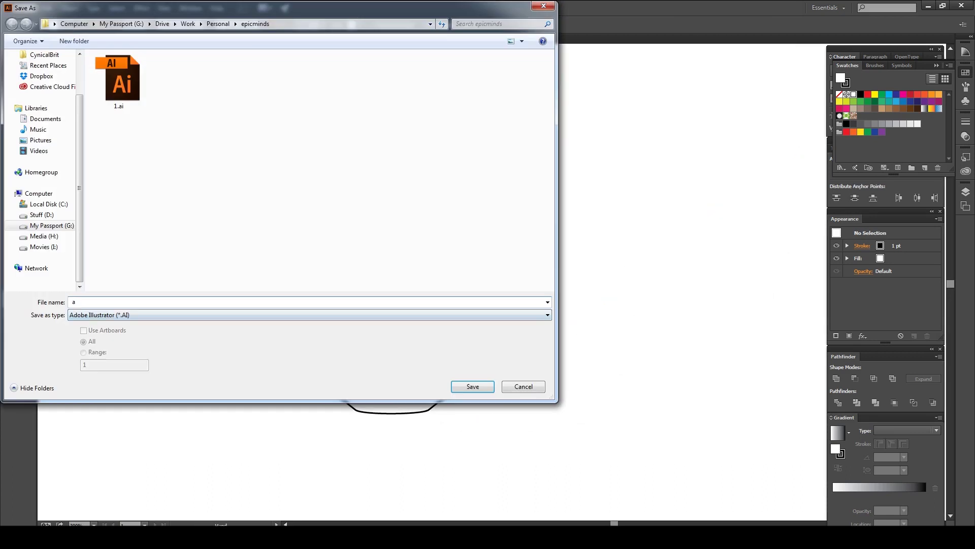
key(Return)
key(Return)
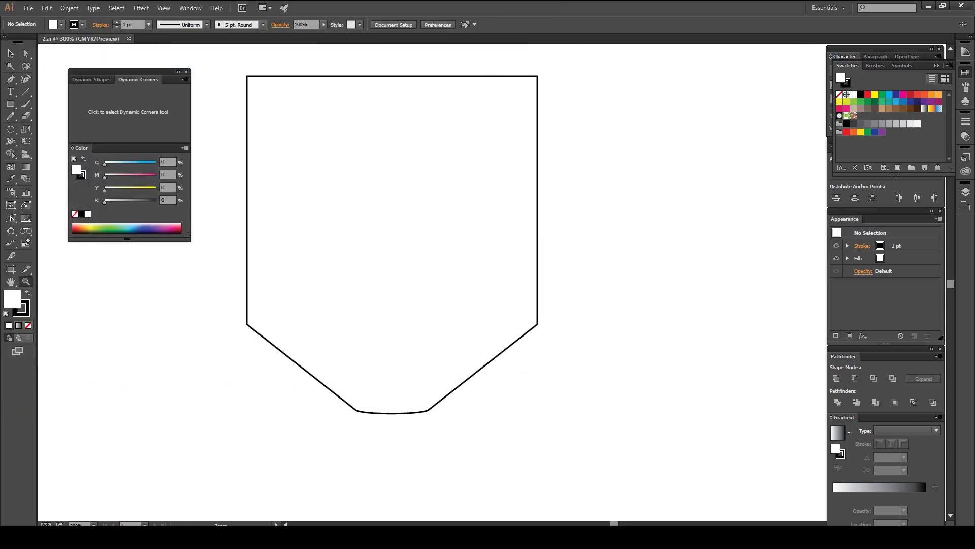
- Curve the shield's lower left edge
key(v)
key(ctrl+a)
click(11, 218)
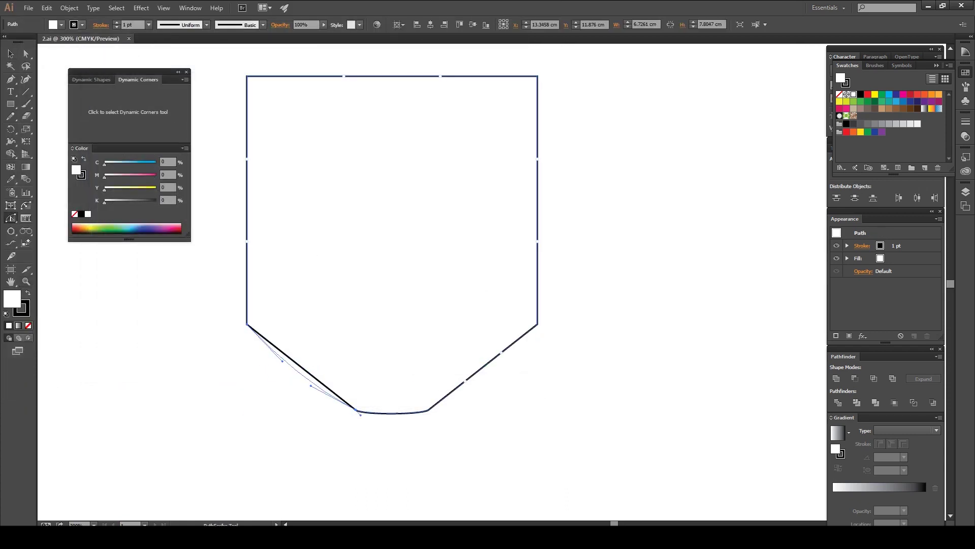
drag(311, 386, 300, 374)
key(v)
key(ctrl+shift+a)
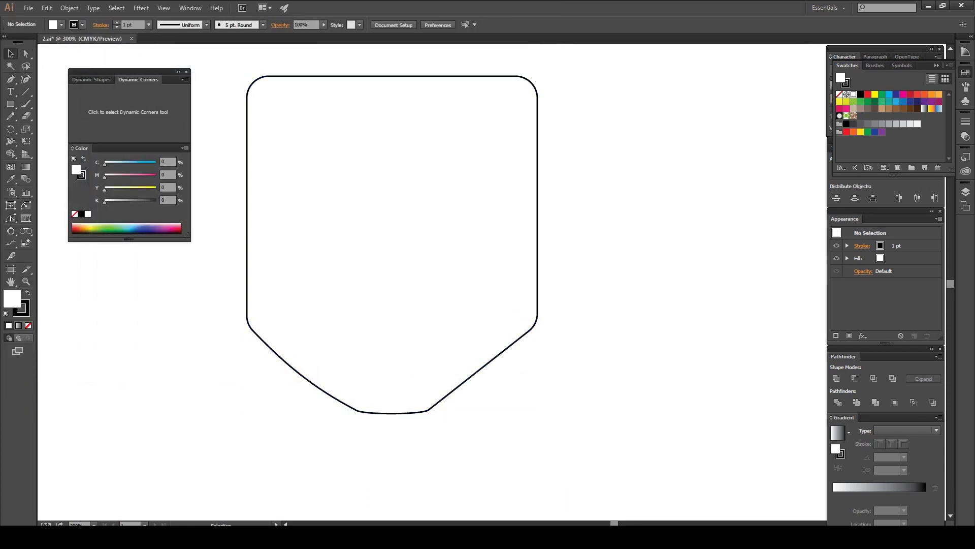
- Cut away the right half, reflect a copy of the left half, and unite the halves
drag(392, 412, 605, 65)
click(855, 379)
drag(270, 345, 431, 340)
right_click(431, 340)
click(493, 329)
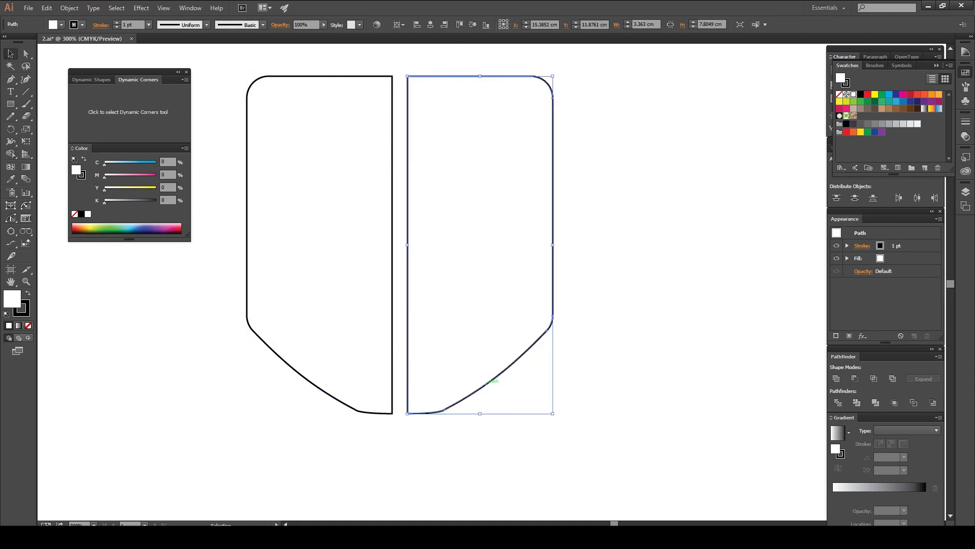
drag(481, 379, 466, 379)
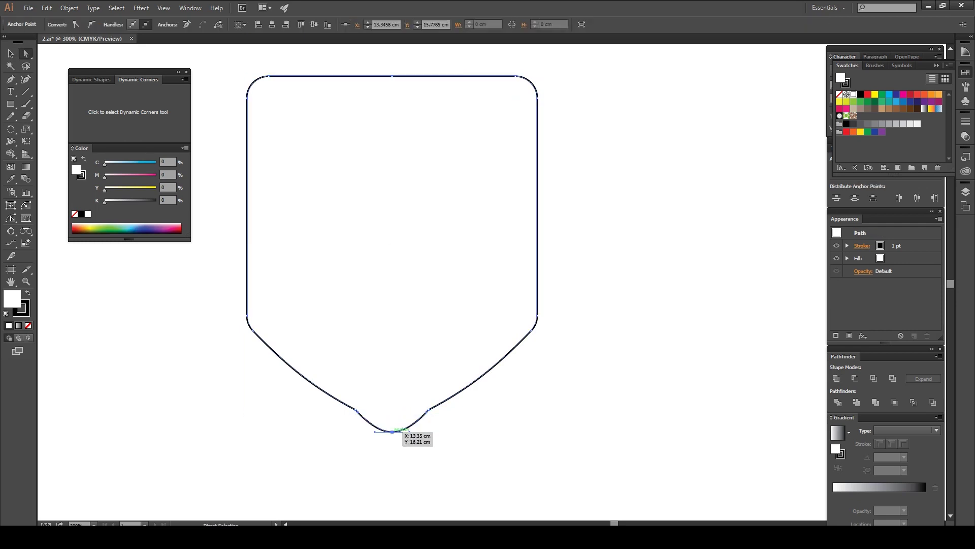
key(ctrl+shift+a)
key(ctrl+minus)
key(z)
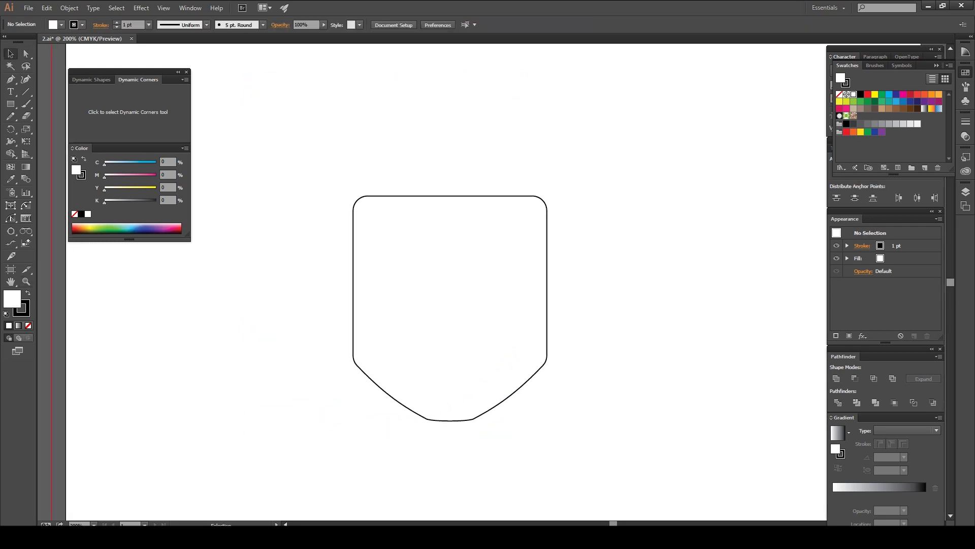
- Pen-draw the horn-shaped flame outline above the shield
click(393, 138)
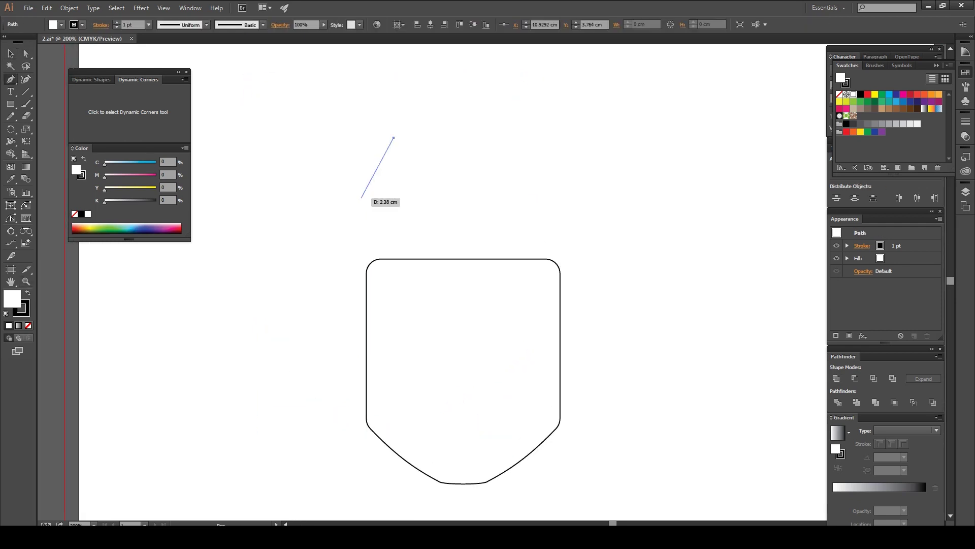
click(366, 197)
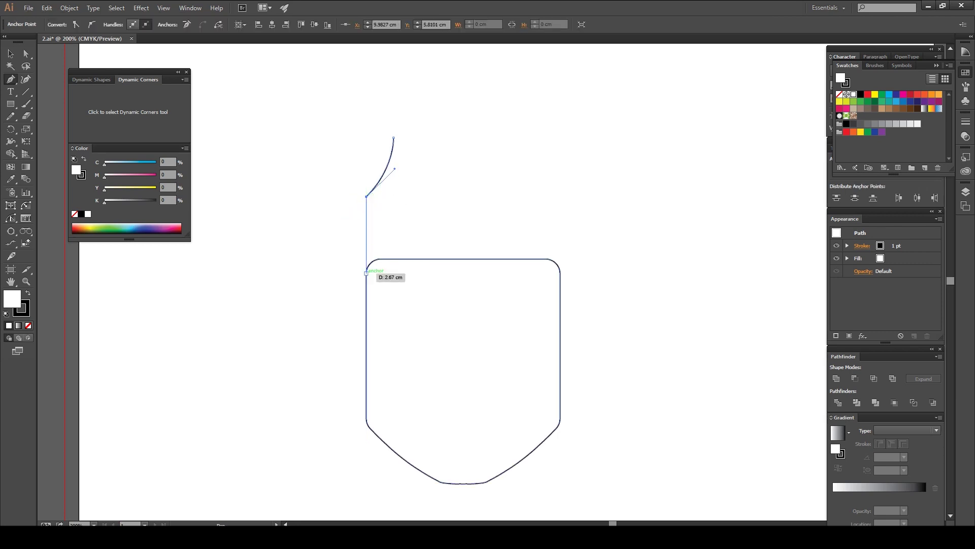
click(366, 273)
click(445, 259)
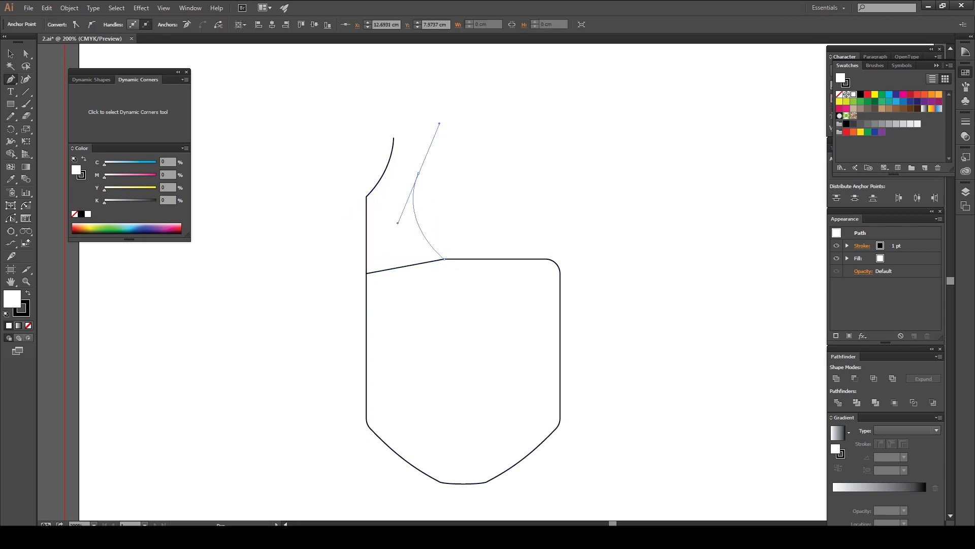
scroll(446, 111, up, 2)
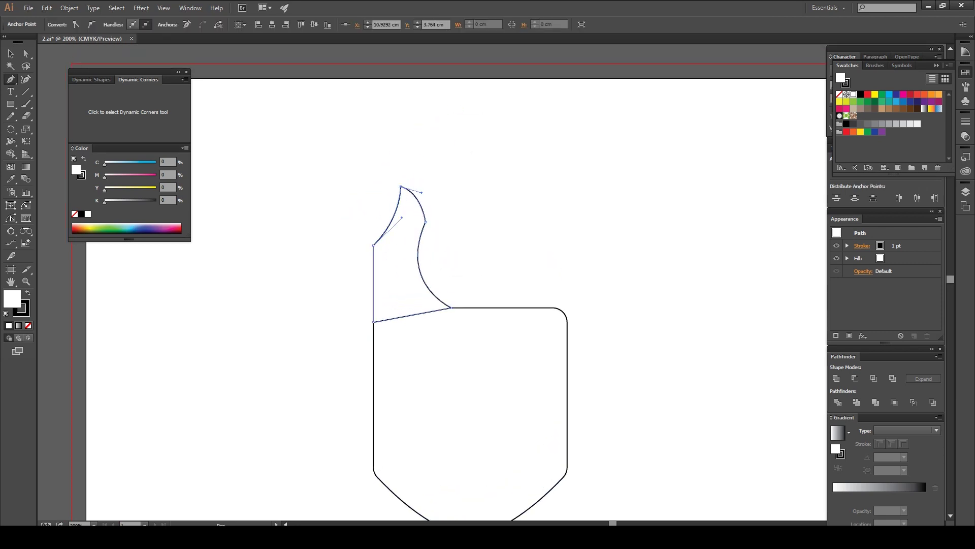
- Pull the horn flame's tip up and left and move the flame down
ctrl+click(426, 222)
drag(401, 186, 393, 164)
key(v)
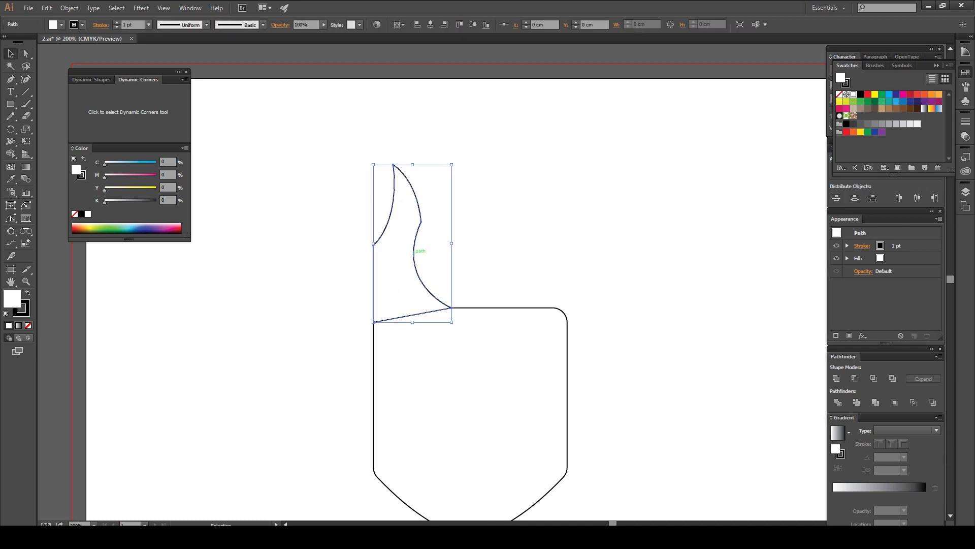
drag(426, 252, 426, 268)
key(ctrl+shift+a)
key(a)
drag(394, 181, 383, 161)
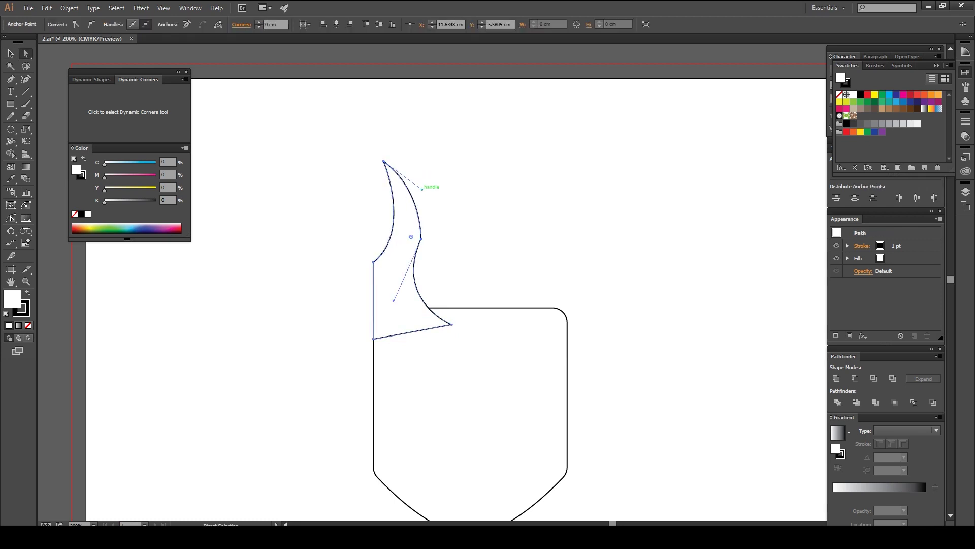
key(v)
key(ctrl+shift+a)
- Pen-draw a closed spiralling curl flame rising from the shield top
drag(422, 189, 362, 164)
click(416, 124)
click(439, 109)
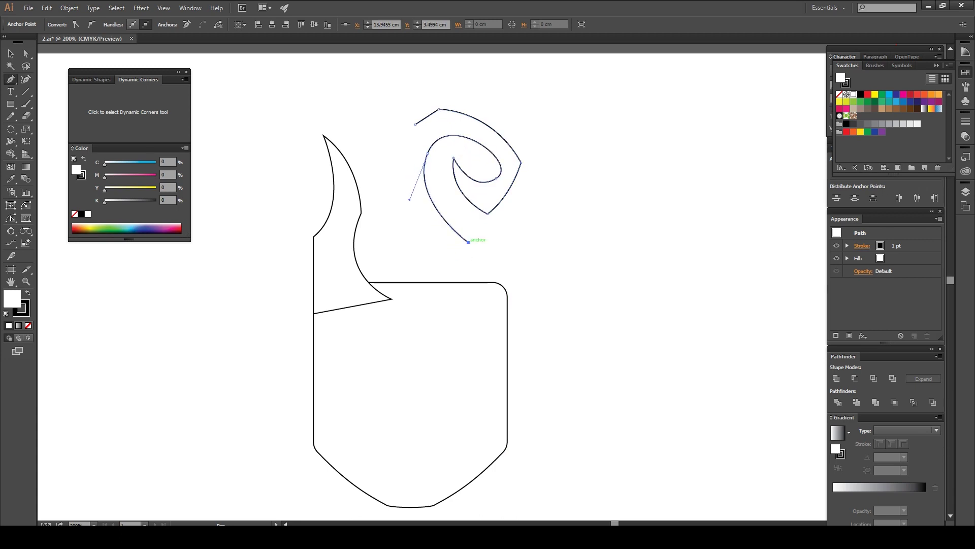
drag(479, 294, 471, 320)
click(480, 294)
drag(373, 286, 415, 232)
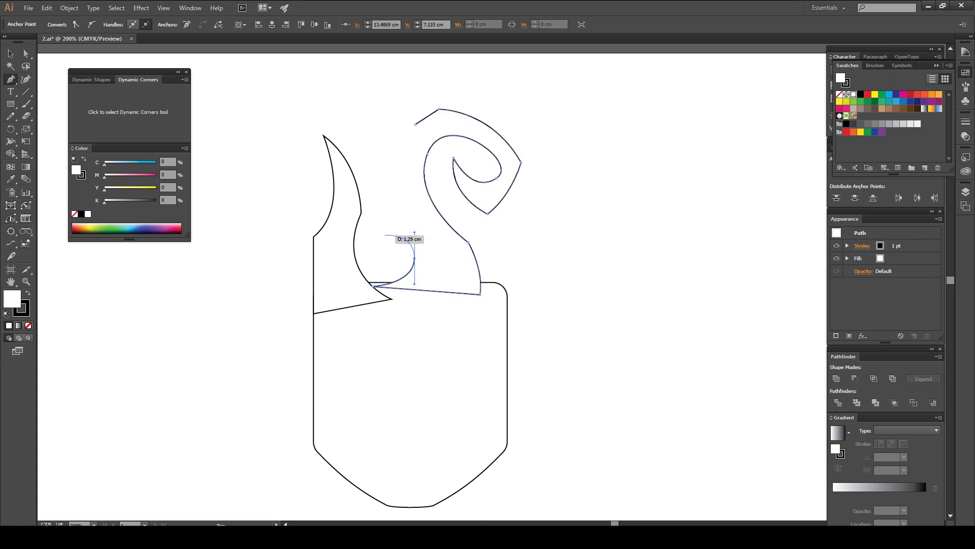
drag(416, 124, 387, 161)
key(v)
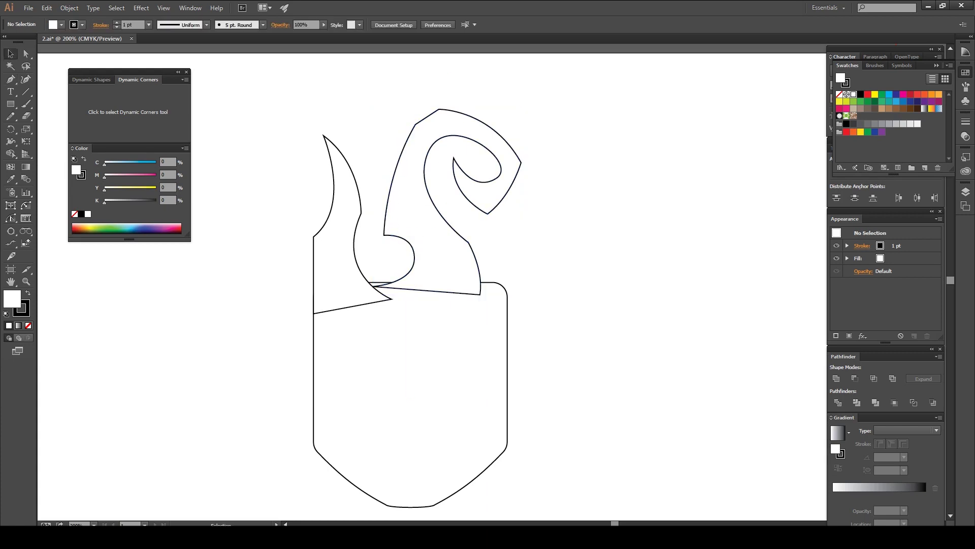
scroll(412, 280, up, 2)
- Resize the flames and move both down onto the shield
mouse_move(537, 245)
mouse_down()
mouse_move(531, 315)
mouse_move(537, 246)
mouse_move(528, 245)
mouse_up()
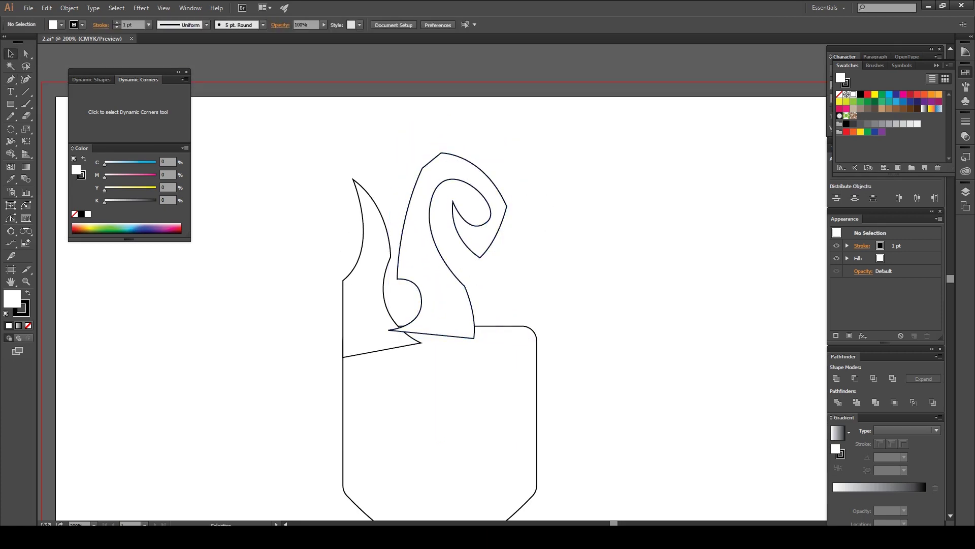
scroll(411, 295, down, 2)
click(409, 294)
drag(408, 294, 409, 364)
- Delete a lower spiral point and adjust the point at the spiral's base
key(a)
click(449, 218)
click(490, 359)
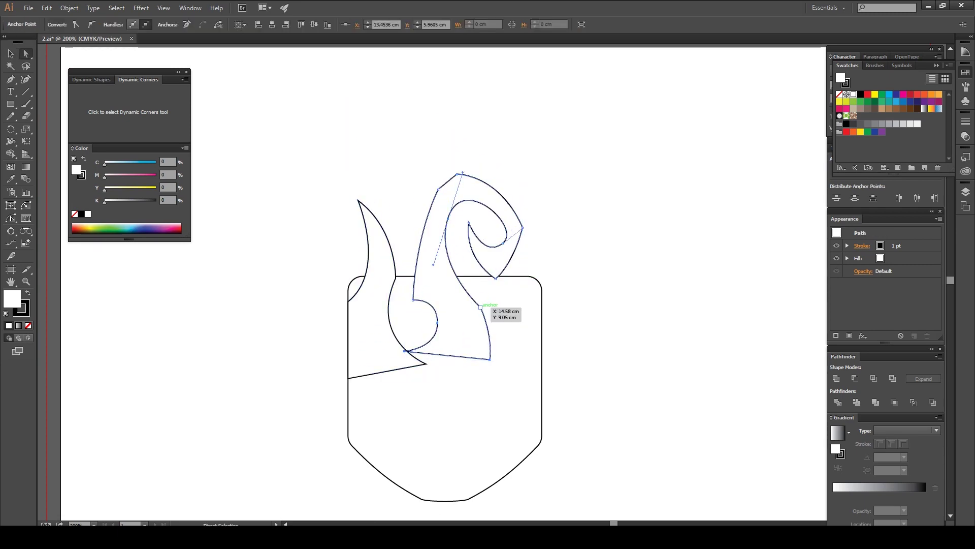
key(ctrl)
ctrl+click(489, 359)
key(Delete)
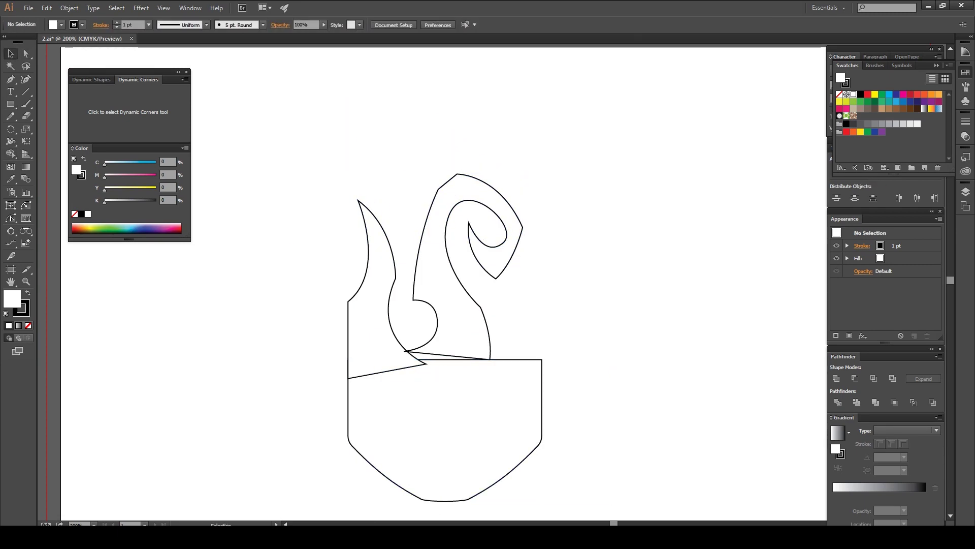
drag(480, 307, 489, 319)
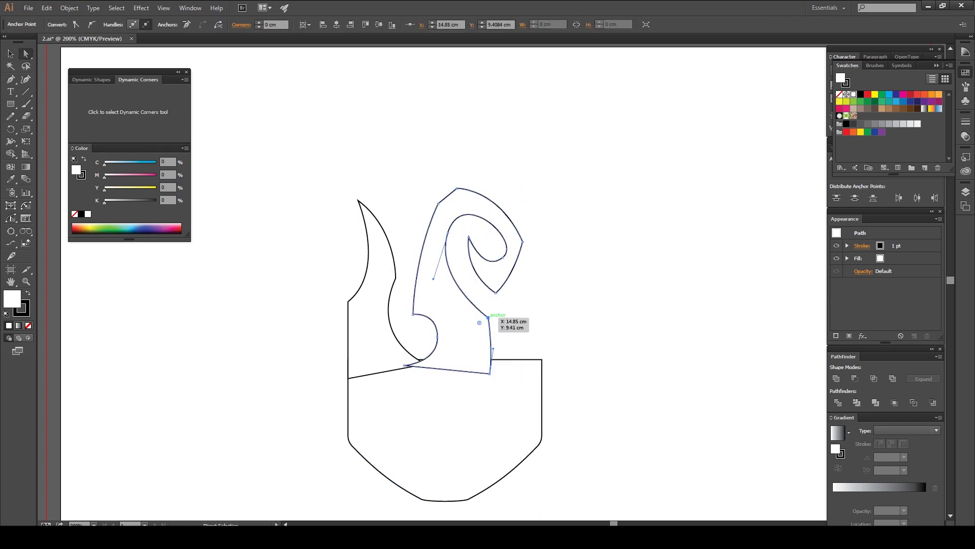
- Reshape the spiral's top curve, tighten its lower right, and raise its lower point
drag(470, 283, 486, 279)
drag(461, 187, 459, 189)
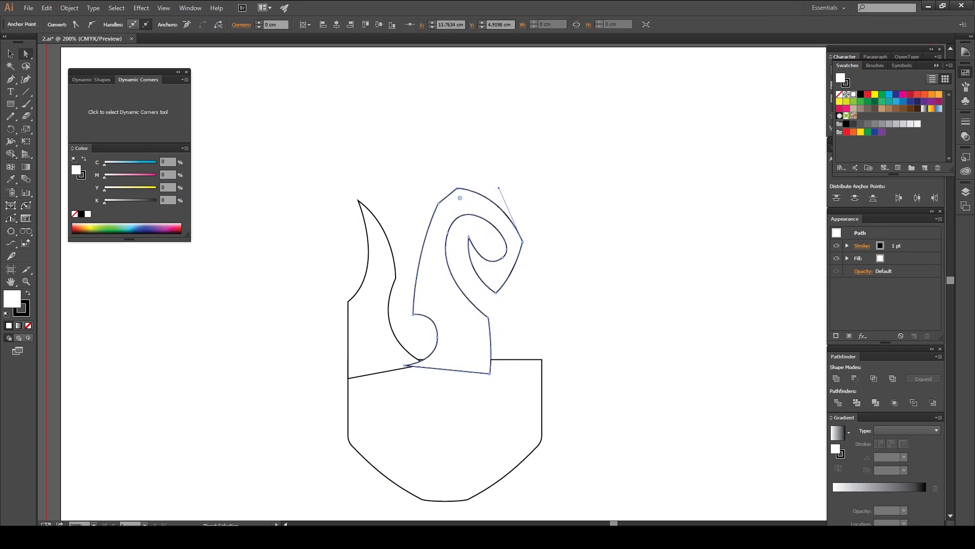
mouse_move(401, 167)
mouse_down()
mouse_move(584, 265)
mouse_move(582, 294)
mouse_up()
drag(515, 275, 495, 282)
drag(488, 317, 489, 297)
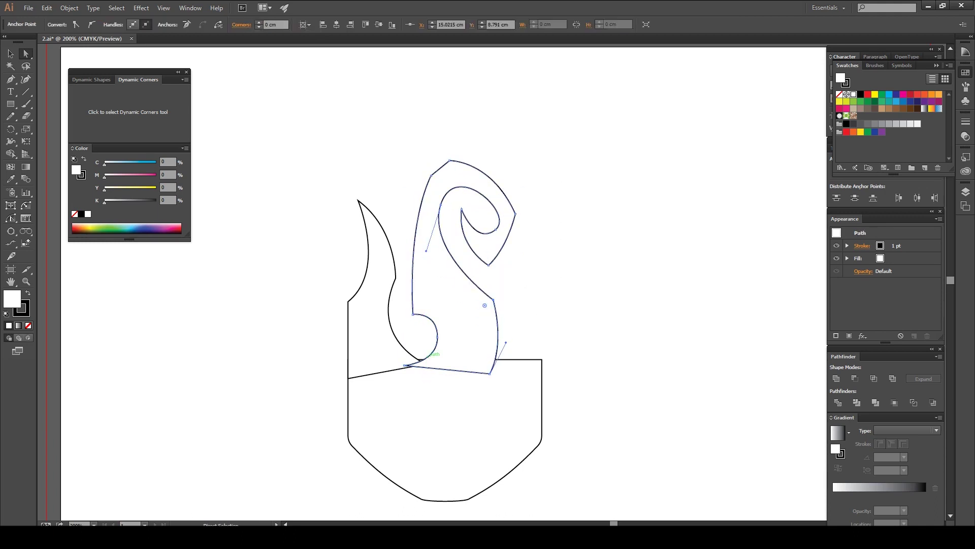
- Smooth the spiral's left edge and bend its right curve
click(431, 176)
drag(406, 228, 400, 233)
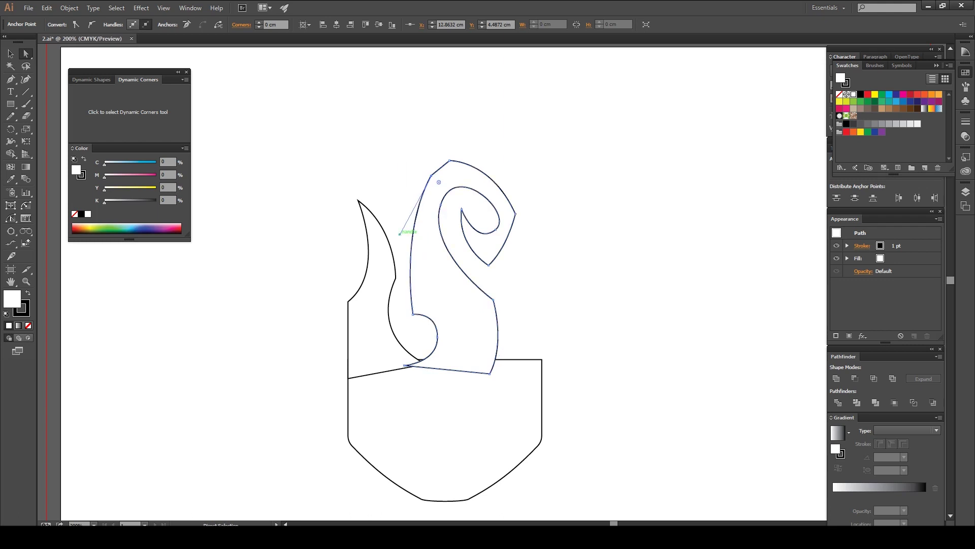
drag(508, 248, 509, 231)
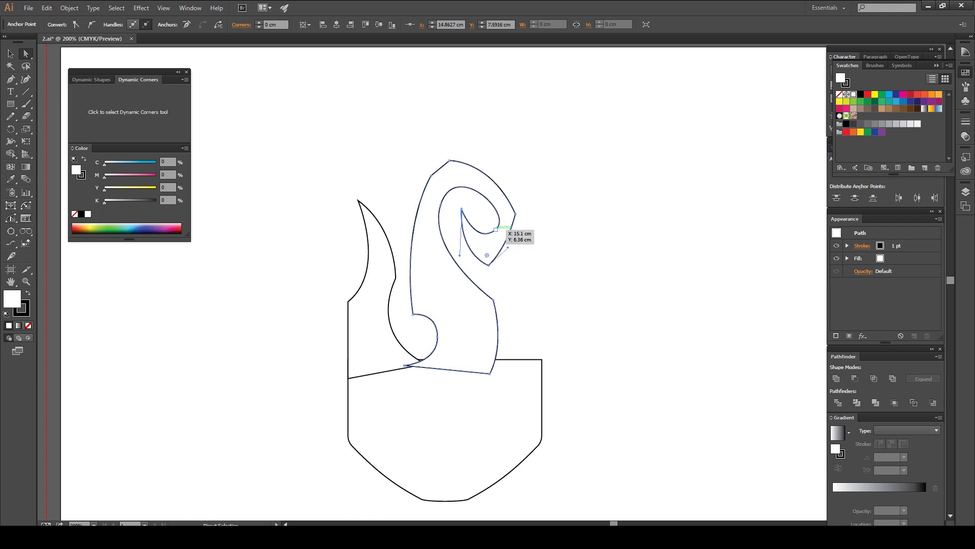
key(ctrl+shift+a)
key(ctrl+plus)
- Pull the spiral's right corner outward and raise the inner curl points to round the curl
click(514, 217)
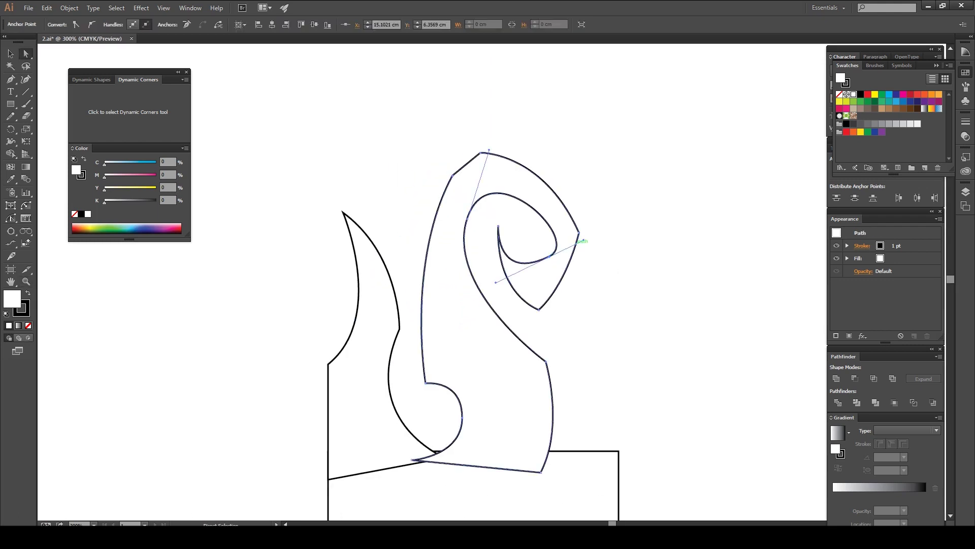
drag(579, 232, 589, 238)
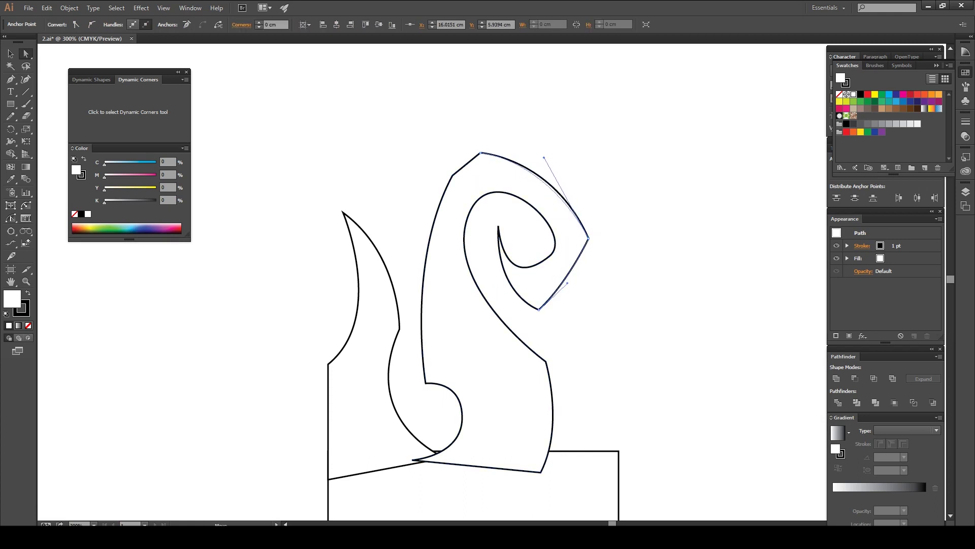
click(549, 256)
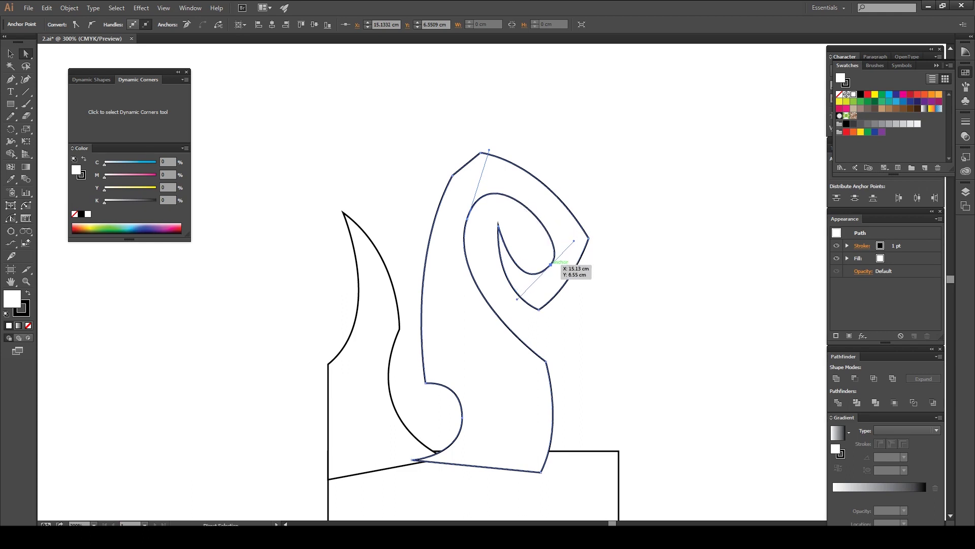
drag(550, 264, 539, 218)
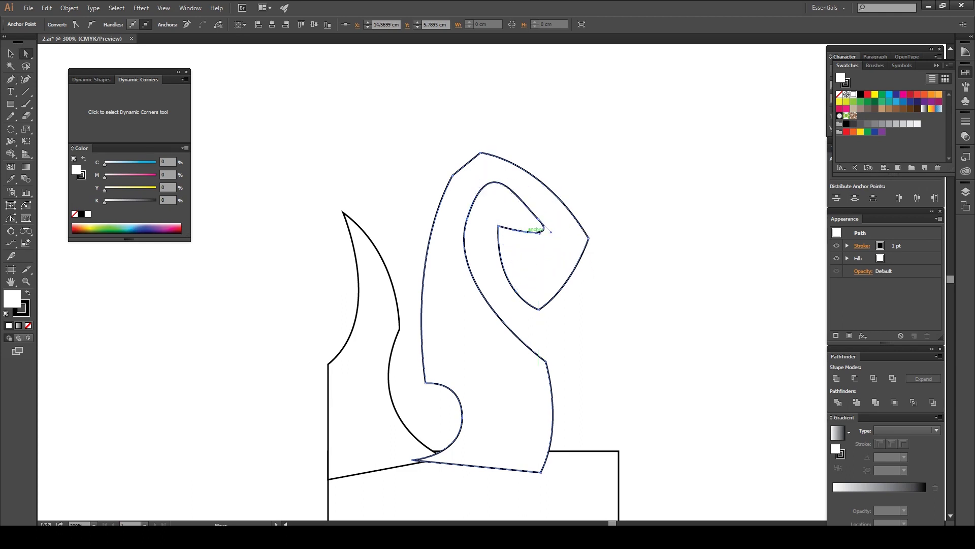
drag(543, 263, 537, 207)
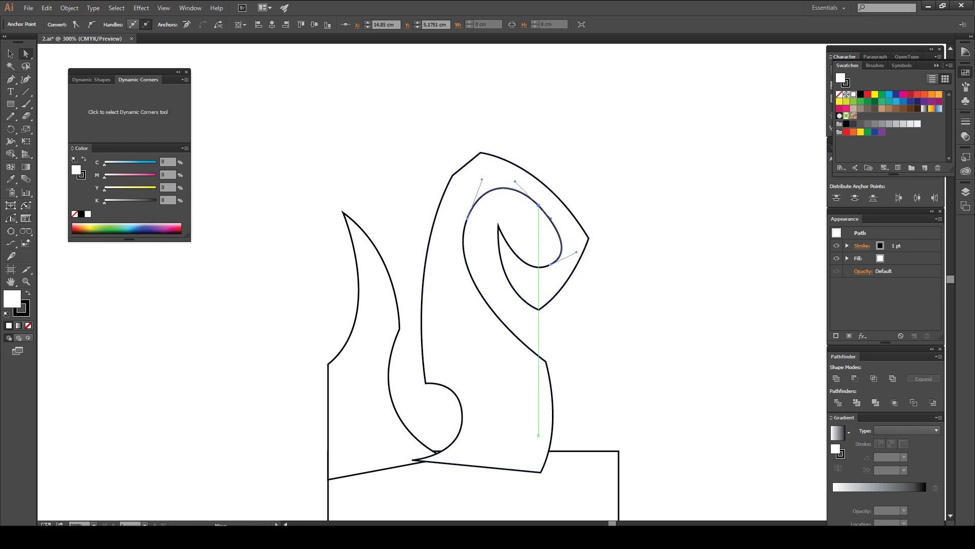
click(549, 264)
drag(467, 219, 473, 220)
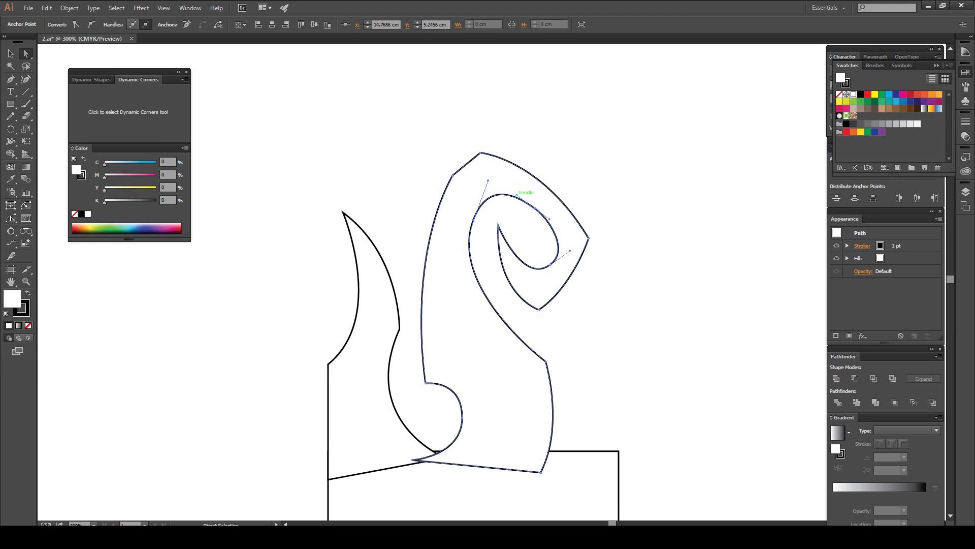
mouse_move(541, 473)
mouse_down()
mouse_move(541, 463)
mouse_move(554, 467)
mouse_up()
- Reflect a copy of the left flame into the right flame and scale the main shape down
key(v)
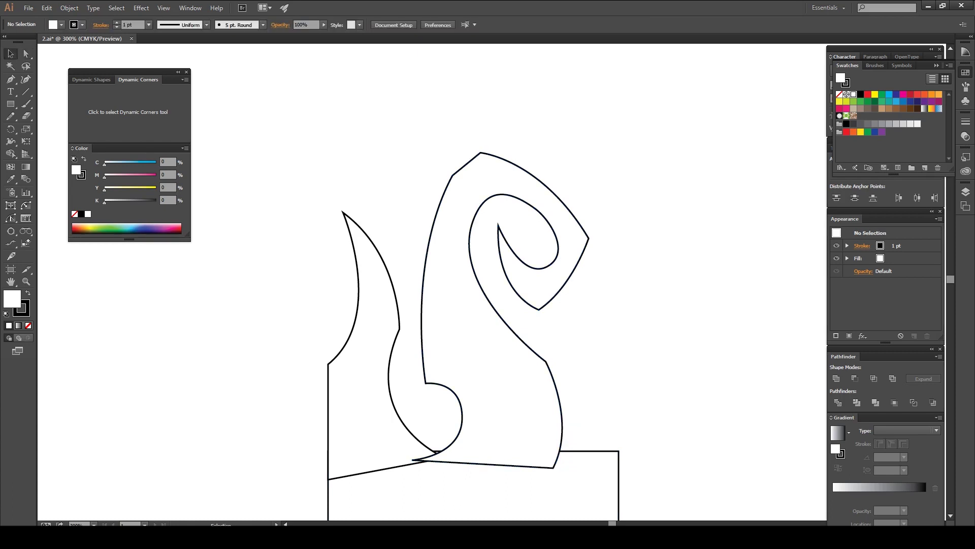
drag(335, 359, 634, 359)
key(o)
key(Return)
key(Return)
key(v)
drag(726, 339, 601, 340)
drag(588, 152, 592, 236)
drag(559, 355, 584, 381)
- Enlarge the central flame, shift it up-right, and adjust its bottom-right point
click(508, 406)
drag(533, 237, 549, 196)
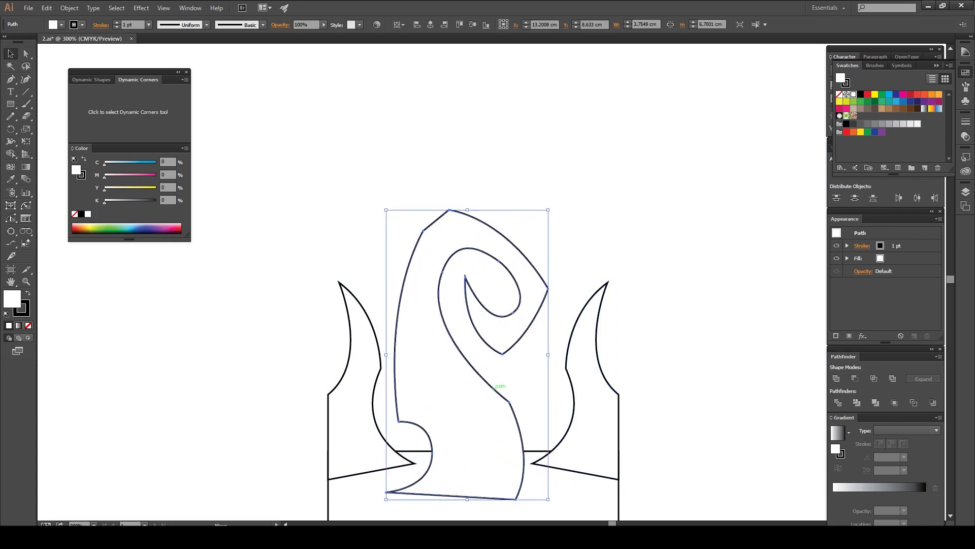
drag(508, 386, 531, 356)
key(a)
mouse_move(545, 473)
mouse_down()
mouse_move(539, 466)
mouse_move(544, 472)
mouse_up()
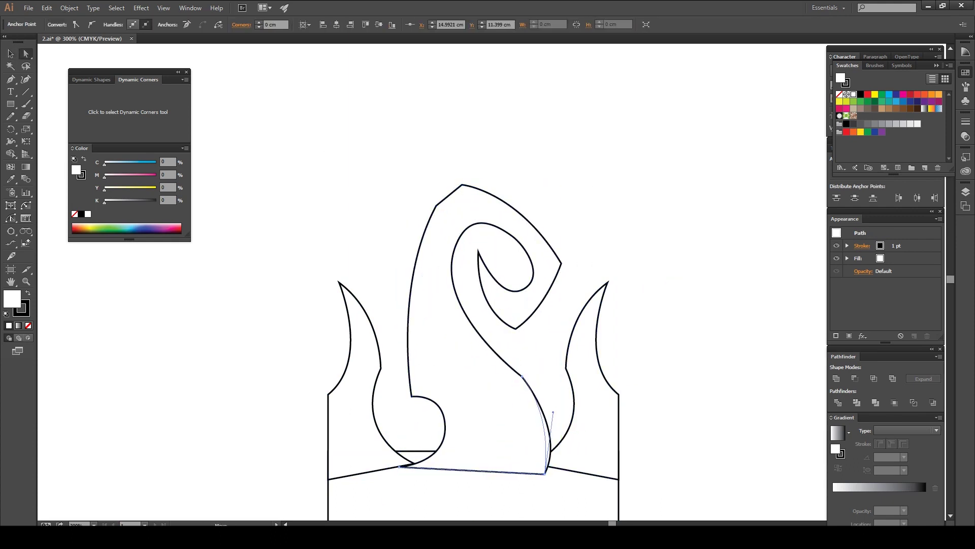
key(v)
- Nudge the mask's bottom curve down
key(ctrl+shift+a)
key(z)
alt+click(437, 173)
alt+click(436, 173)
key(ctrl+equal)
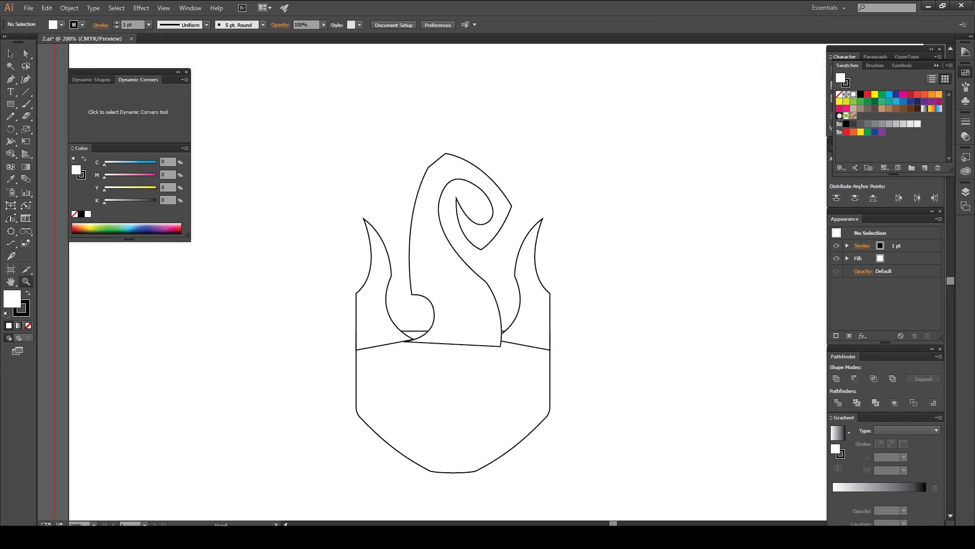
key(a)
click(454, 417)
key(Down)
key(Down)
key(Down)
key(Down)
key(v)
key(ctrl+shift+a)
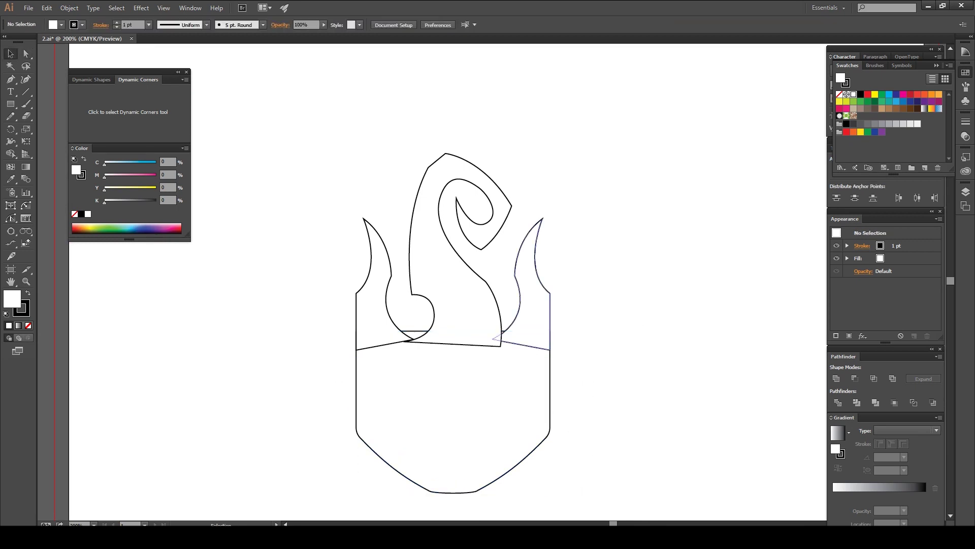
- Pull the right flame's lower-left point up-left and reshape the left flame's tip and lower curve
click(537, 286)
key(a)
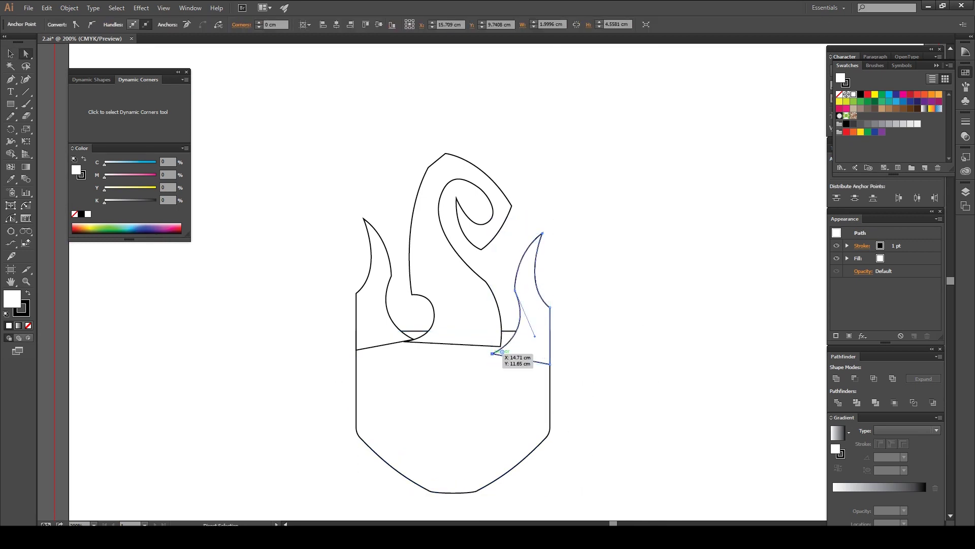
drag(492, 353, 472, 338)
key(a)
drag(338, 196, 403, 272)
drag(364, 219, 363, 198)
drag(413, 338, 482, 329)
- Swap fill and stroke to make the icon solid black
key(ctrl+shift+a)
key(z)
key(v)
click(358, 341)
scroll(358, 341, down, 8)
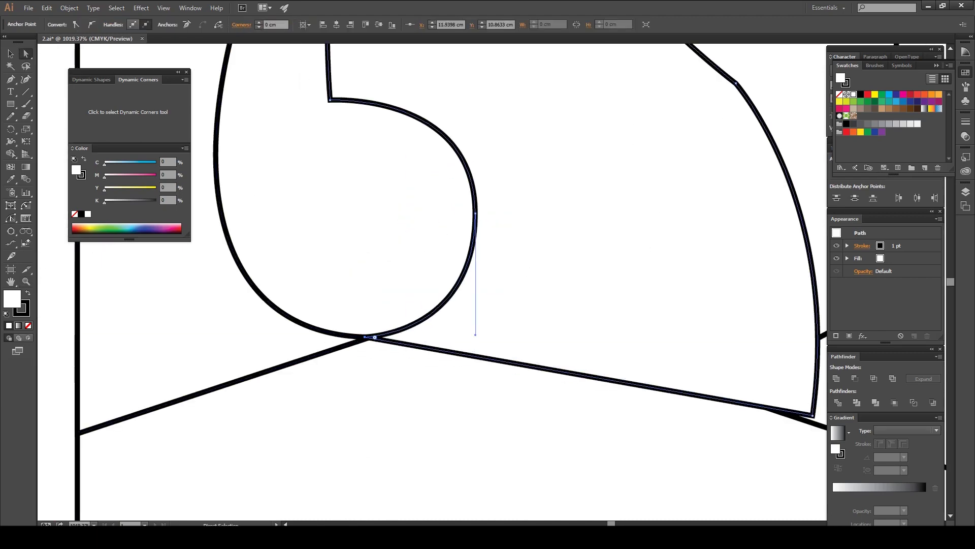
key(shift+x)
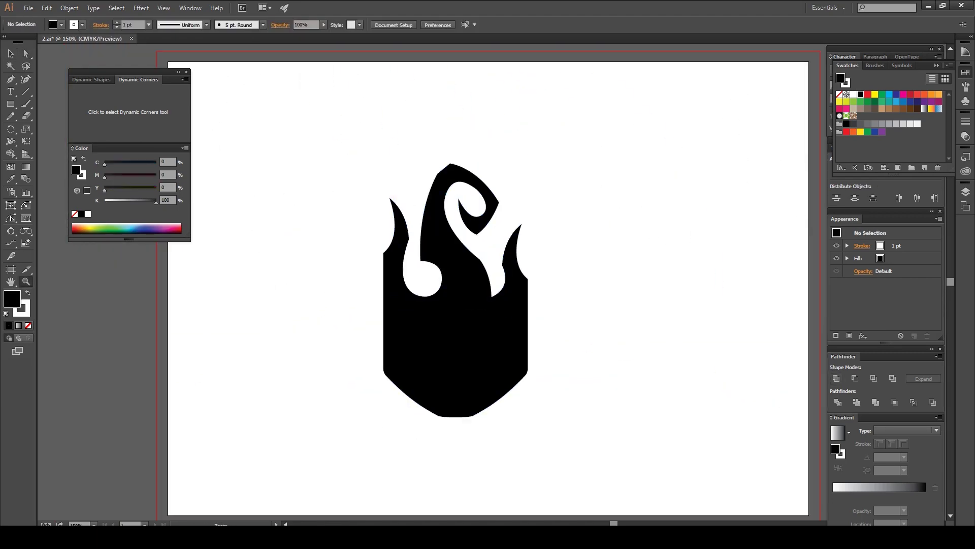
- Zoom in and set the black icon's stroke to None
key(ctrl+plus)
key(x)
key(slash)
key(a)
- Reshape the left hook and move the inner hook's bottom point to refine the curl
drag(414, 330, 410, 352)
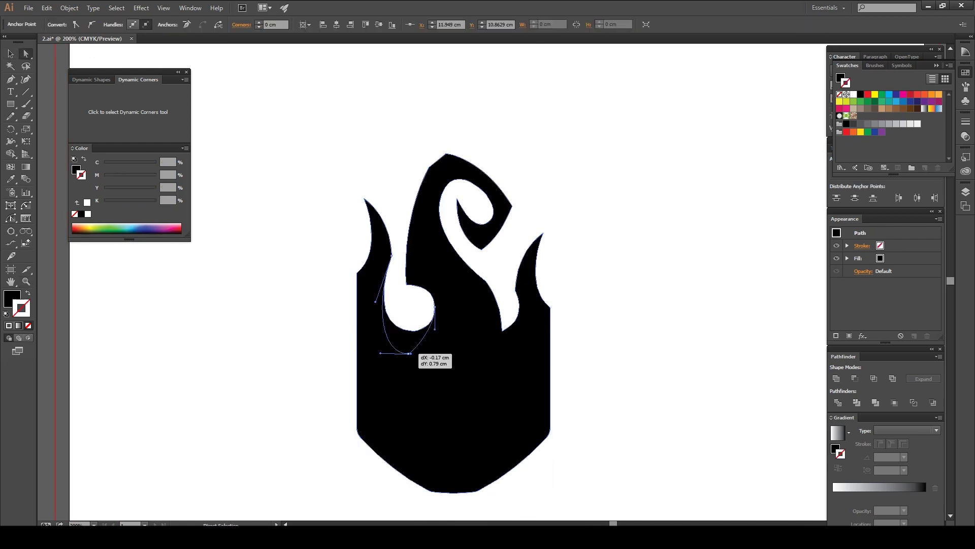
click(436, 282)
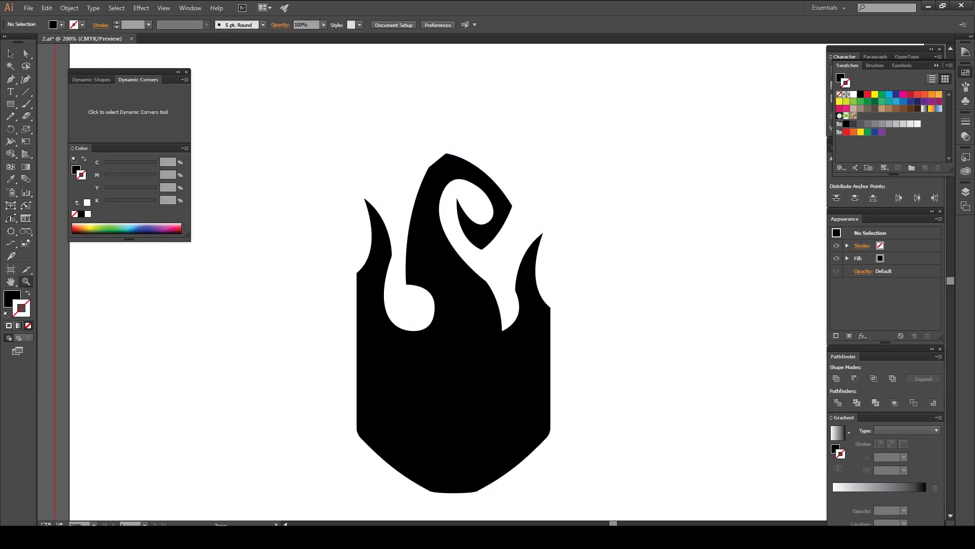
key(ctrl+plus)
click(451, 244)
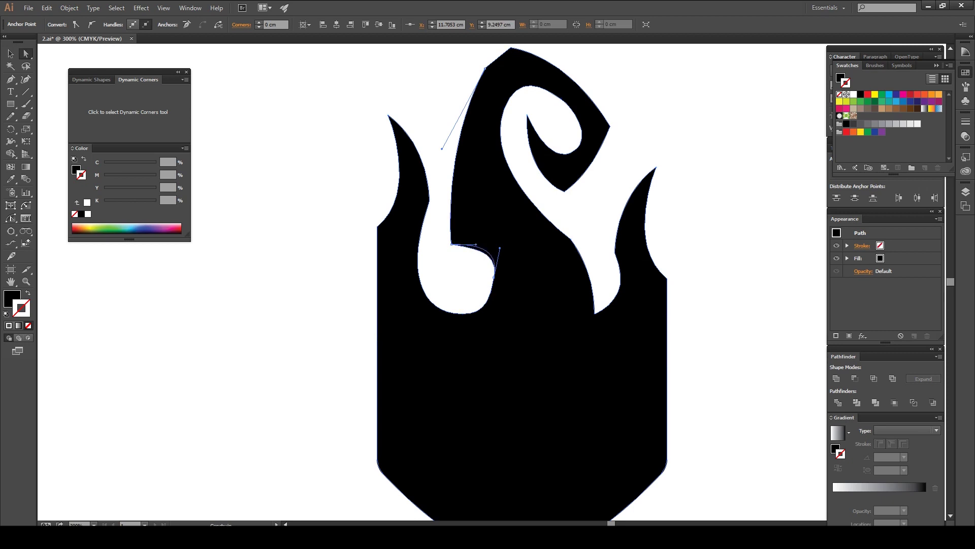
drag(462, 313, 405, 385)
drag(483, 327, 496, 326)
- Raise and tighten the inner hook's upper curve, then fit the artboard in the window
click(470, 257)
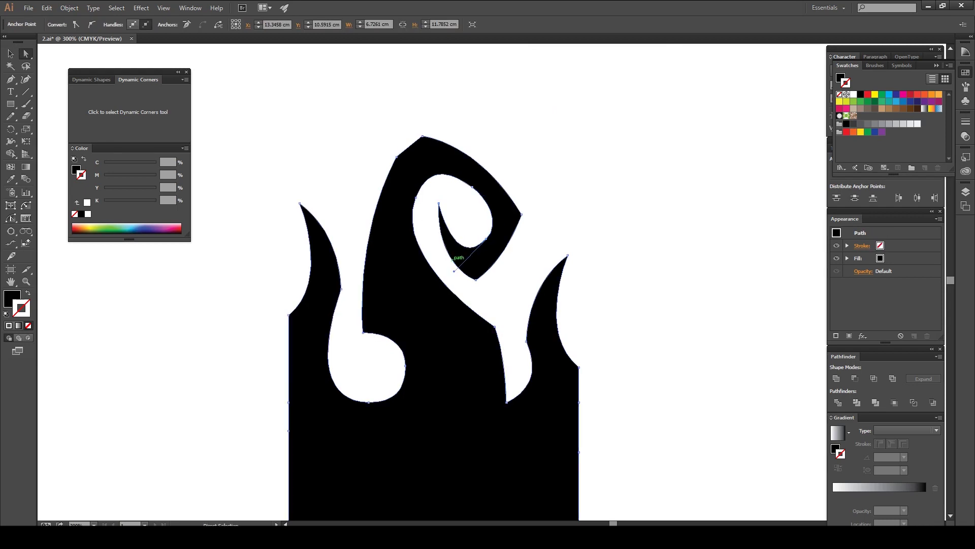
drag(486, 236, 486, 196)
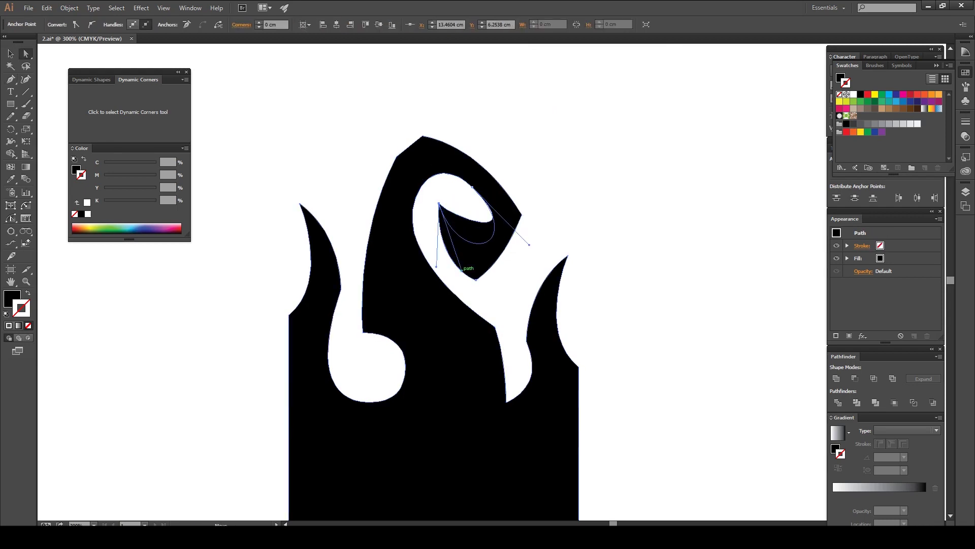
drag(461, 269, 447, 264)
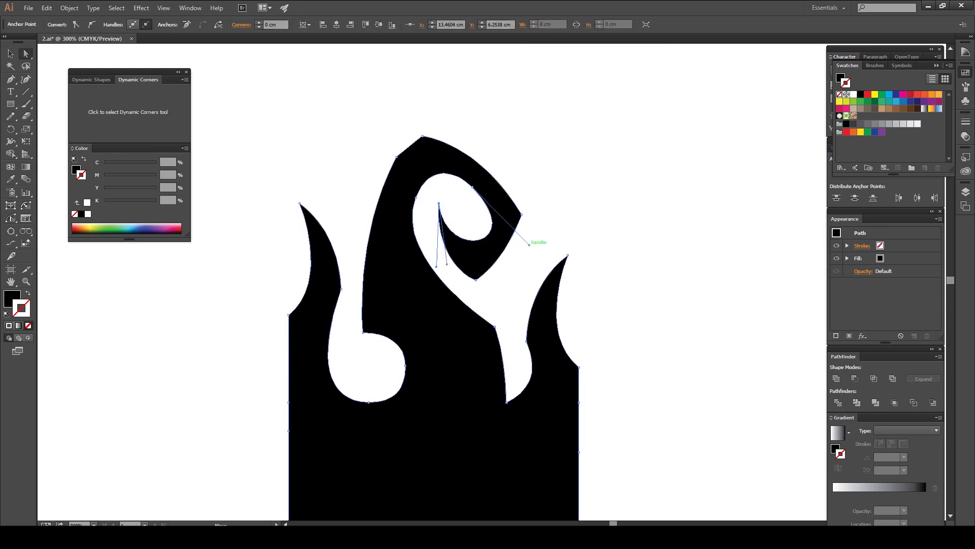
drag(529, 245, 521, 235)
key(ctrl+shift+a)
drag(484, 304, 451, 159)
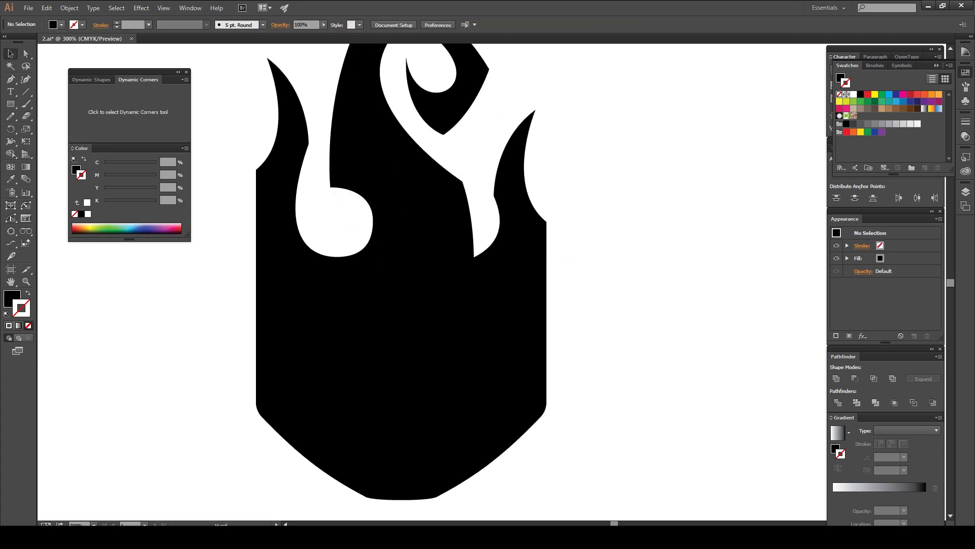
scroll(401, 282, up, 3)
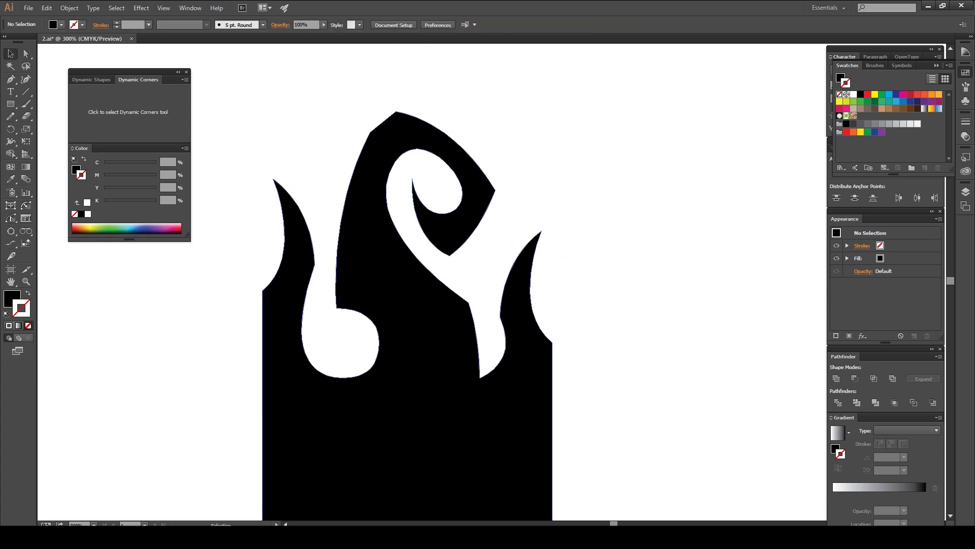
key(ctrl+minus)
key(ctrl+minus)
key(ctrl+0)
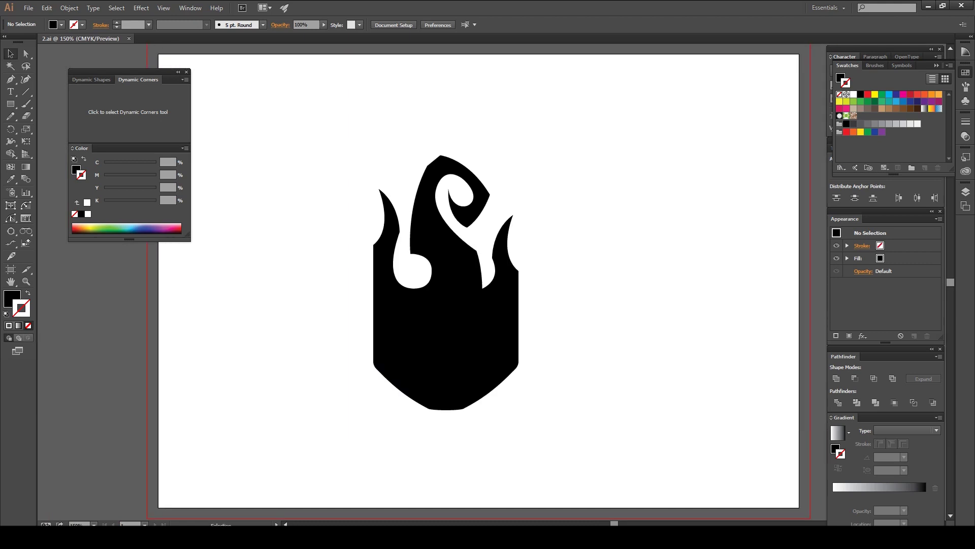
- Select anchors along the flame's curl and its lower curve with Direct Selection
drag(356, 142, 547, 256)
key(a)
click(497, 233)
click(484, 255)
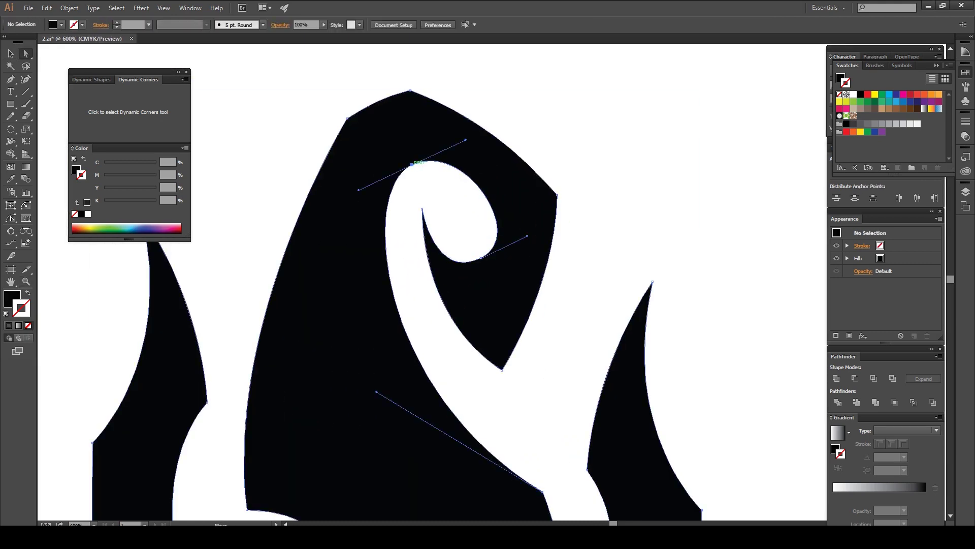
scroll(413, 164, down, 5)
click(555, 249)
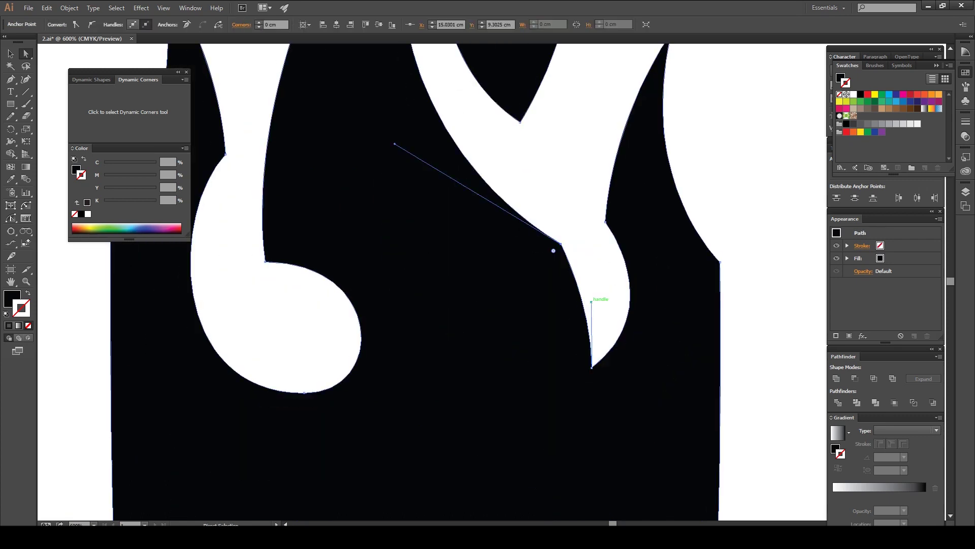
drag(591, 301, 691, 277)
click(403, 368)
drag(404, 367, 452, 518)
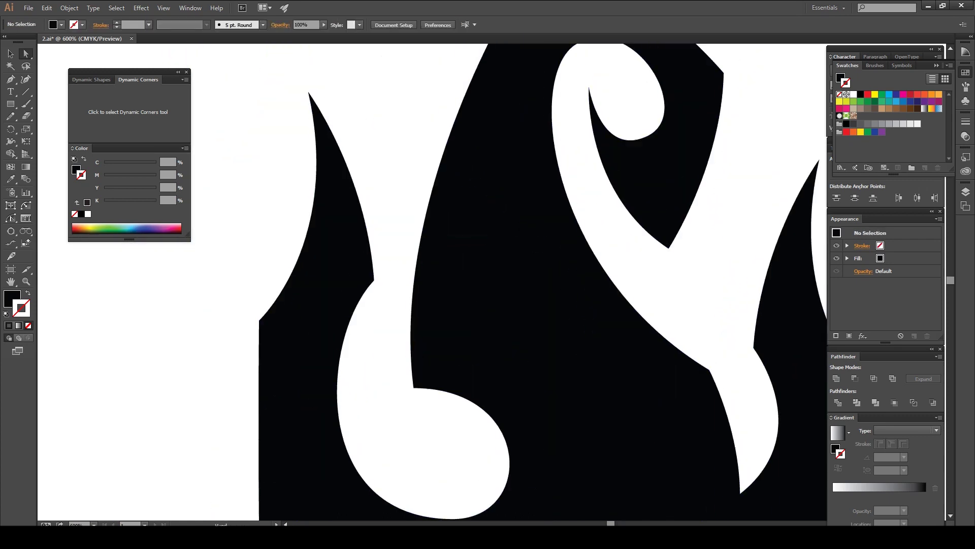
- Select the corner points near the left flame spike
click(259, 320)
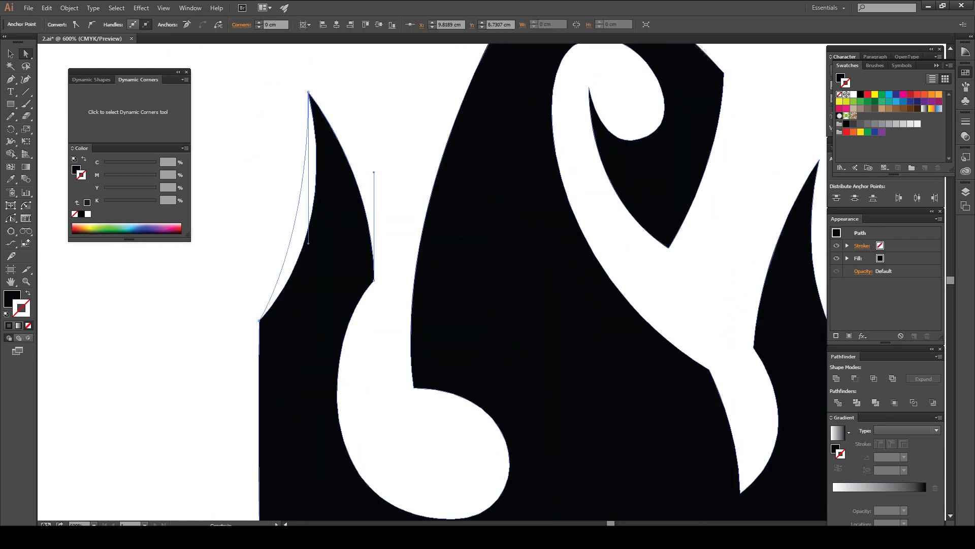
key(v)
key(ctrl+shift+a)
drag(559, 304, 439, 222)
key(a)
click(295, 340)
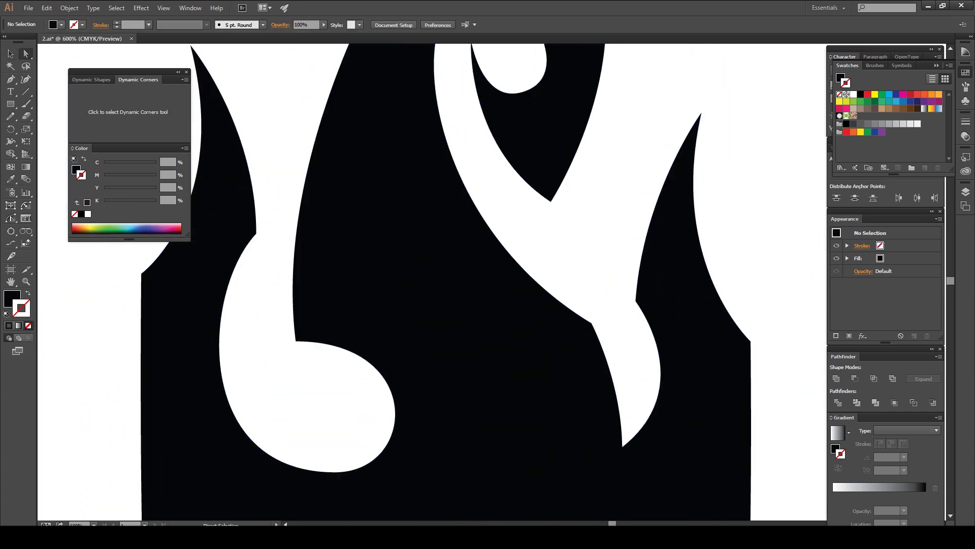
drag(296, 340, 320, 453)
scroll(448, 255, down, 5)
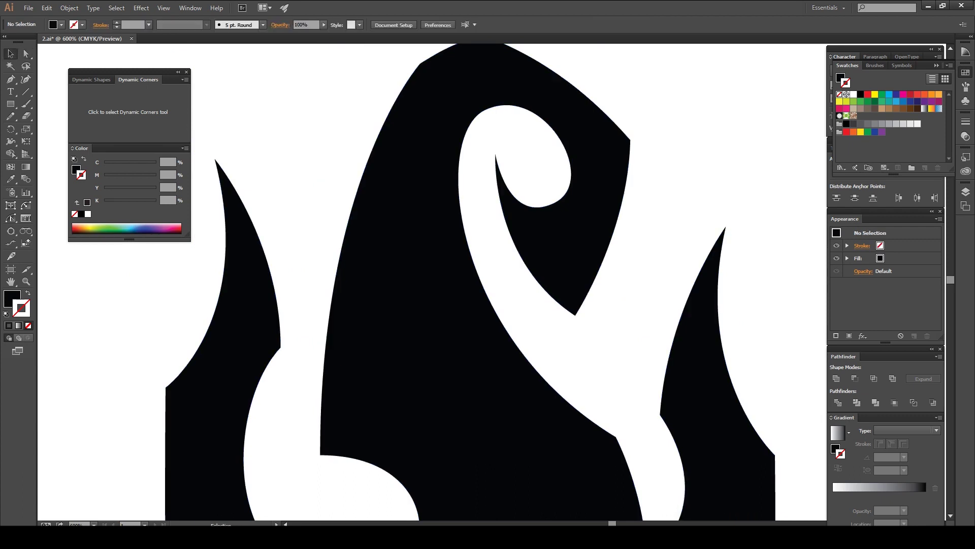
scroll(448, 255, up, 4)
scroll(448, 255, up, 2)
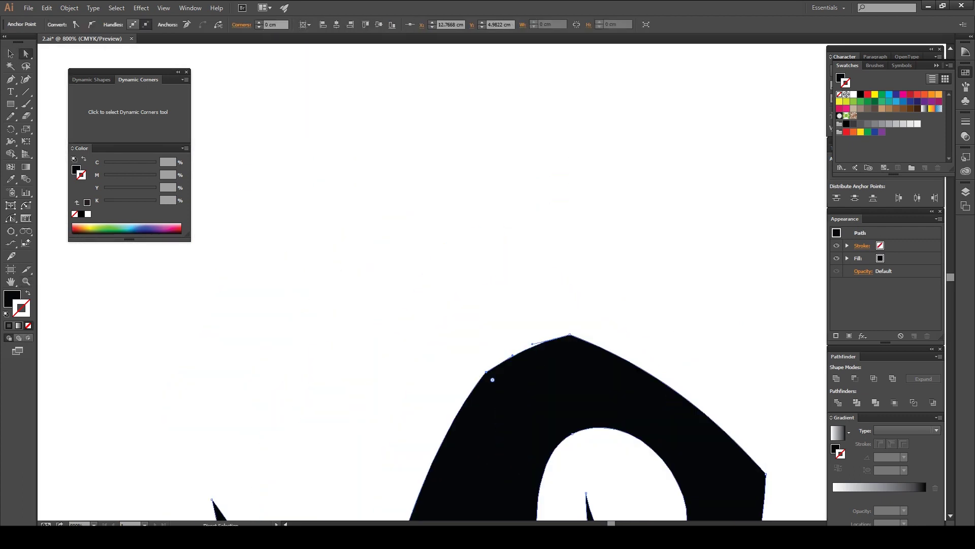
- Select the anchors on the inner curl and at the white curl's bottom
key(ctrl+a)
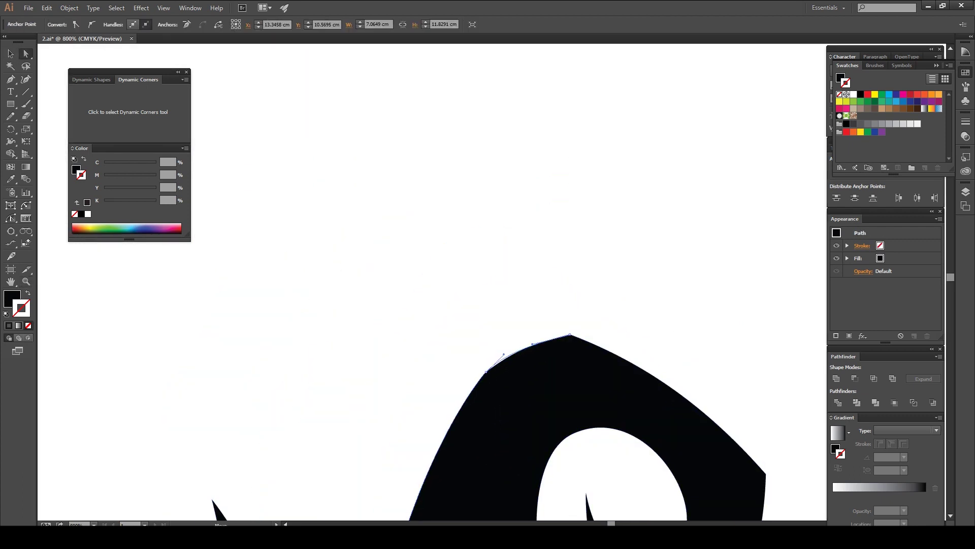
scroll(488, 274, down, 5)
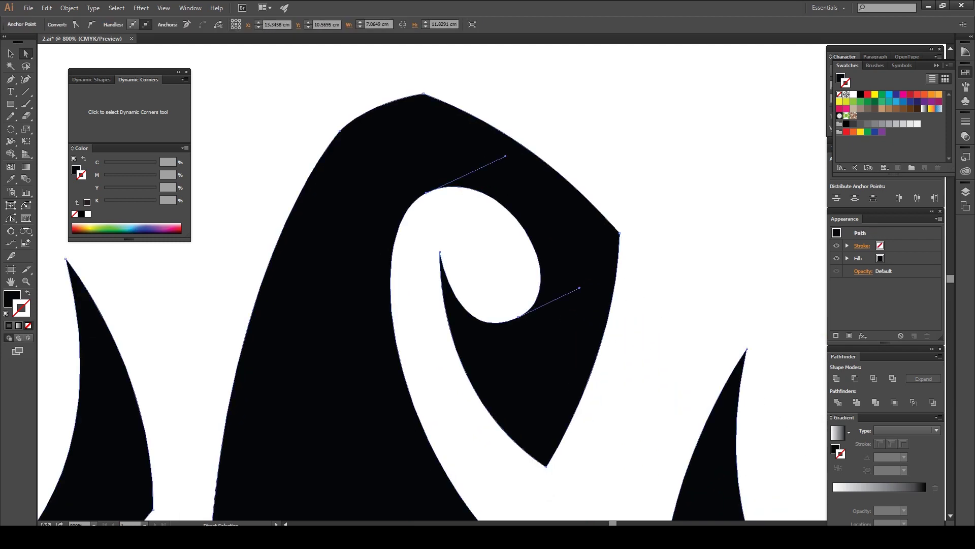
scroll(488, 275, down, 5)
scroll(488, 274, right, 4)
click(452, 333)
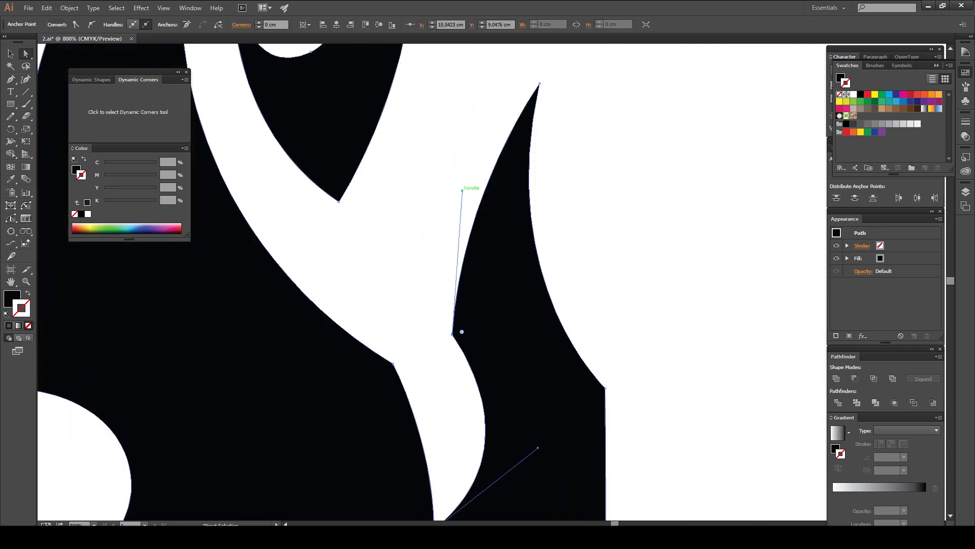
scroll(487, 274, down, 3)
click(429, 404)
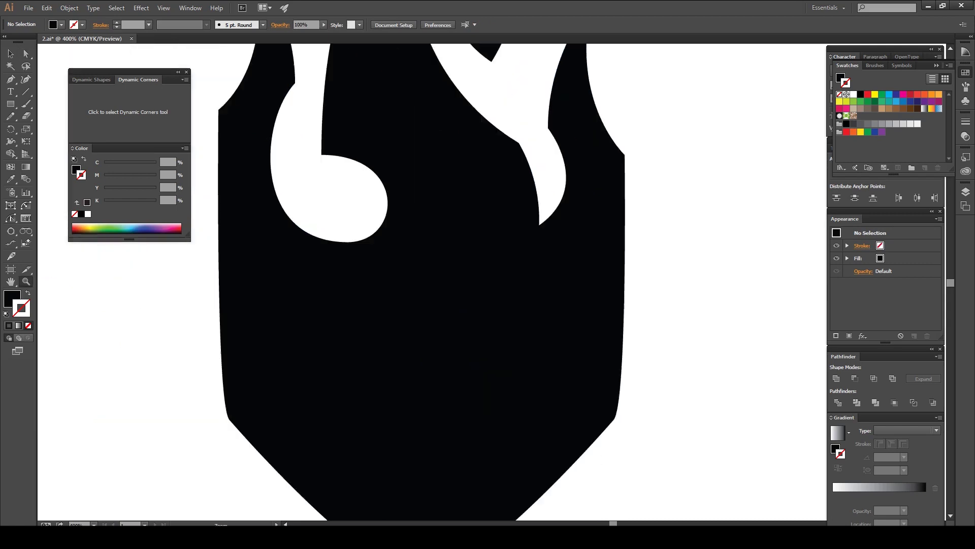
key(ctrl+0)
- Drag the lower-left corner anchor upward to reshape the shape's lower-left edge
click(429, 366)
scroll(488, 275, up, 3)
key(a)
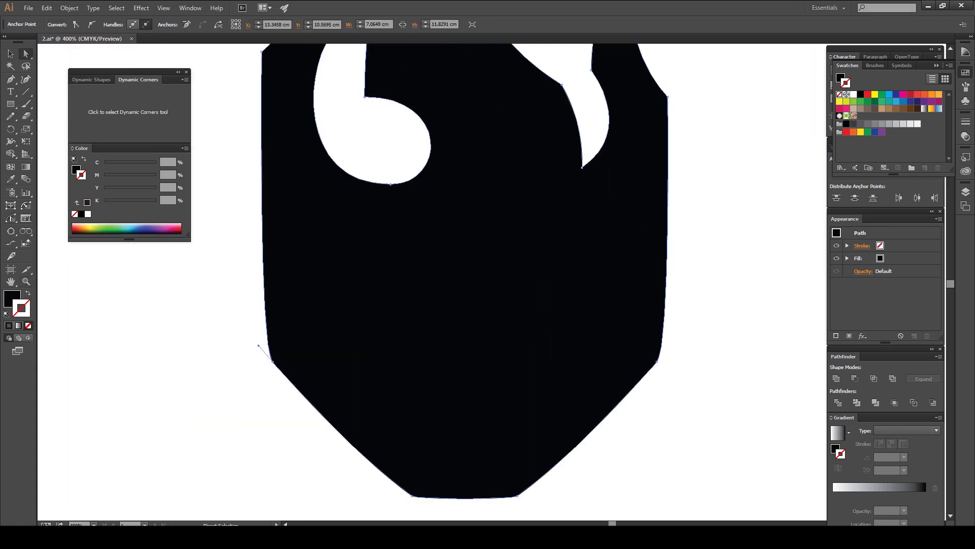
scroll(487, 275, left, 2)
click(317, 402)
drag(311, 402, 300, 238)
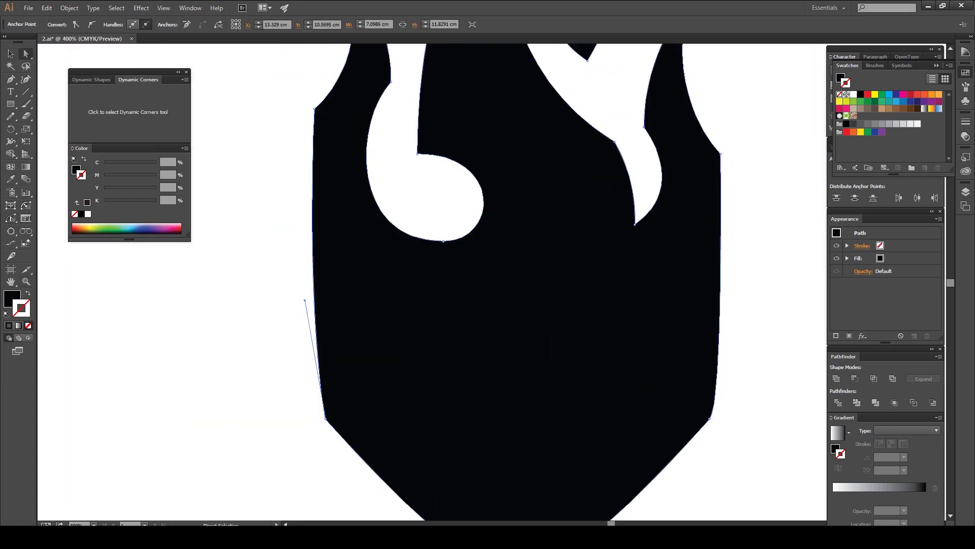
- Select the lower-right and lower-left corner anchors and show the rulers
key(v)
key(ctrl+shift+a)
scroll(488, 274, right, 3)
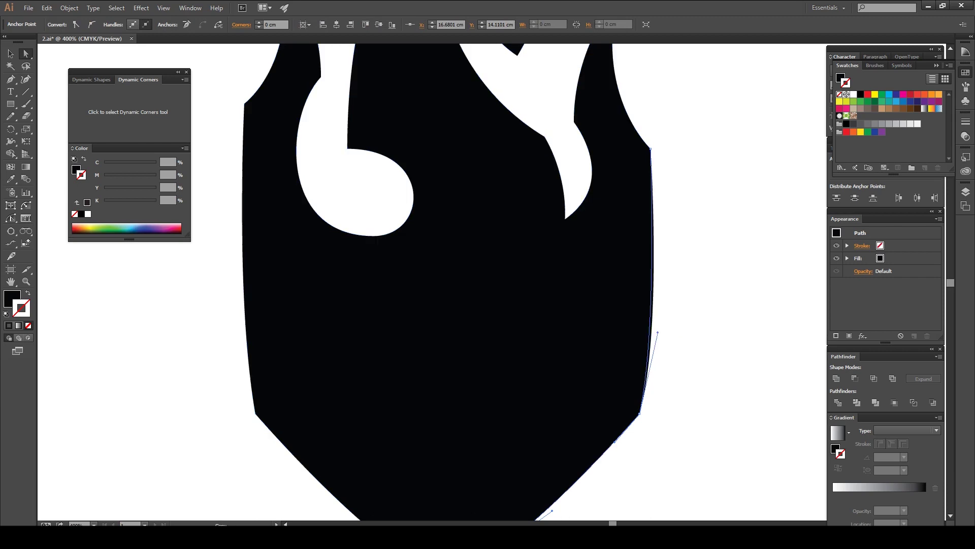
click(630, 406)
key(a)
click(639, 413)
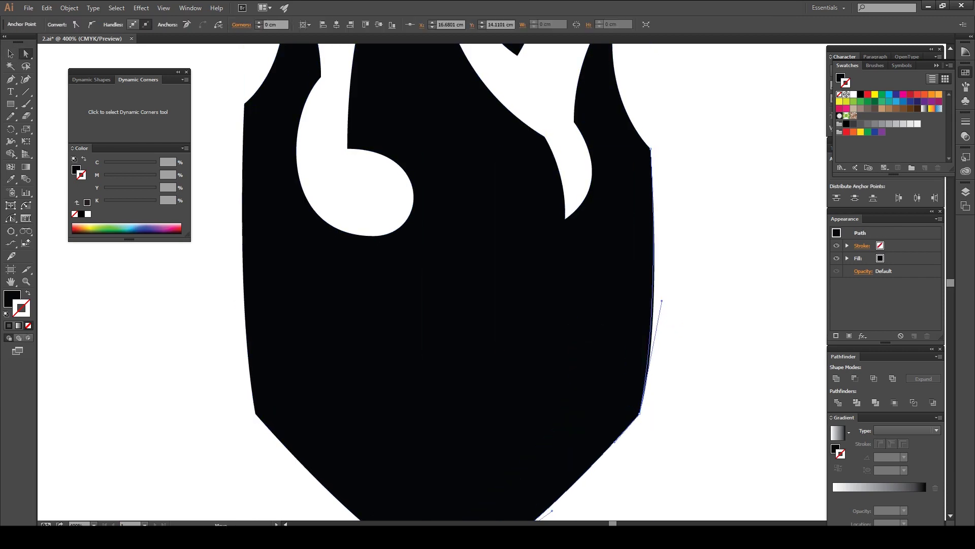
click(255, 413)
click(255, 413)
key(ctrl+r)
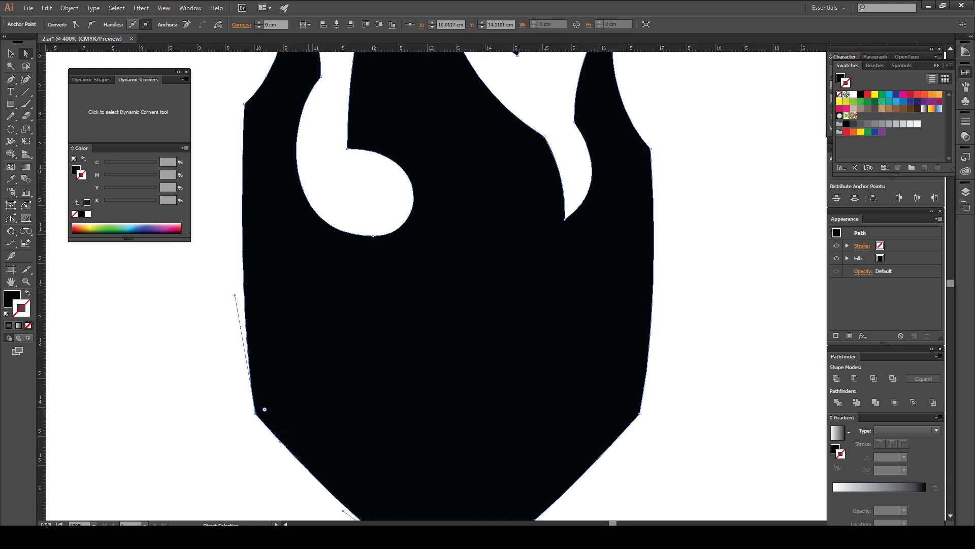
click(630, 409)
- Move the guide up and cut a rectangle over the lower-left half out of the shape
scroll(630, 409, down, 4)
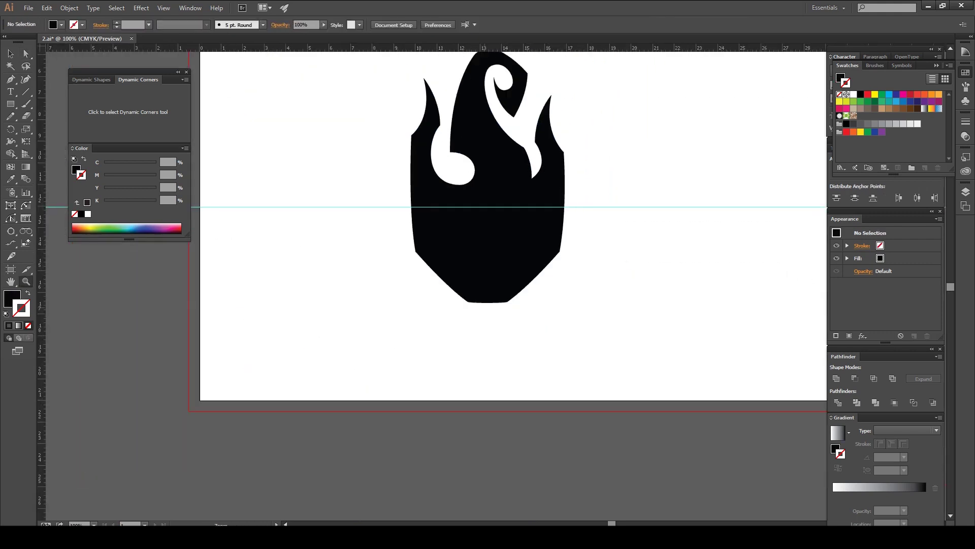
scroll(630, 266, up, 3)
key(v)
click(631, 266)
drag(630, 265, 631, 227)
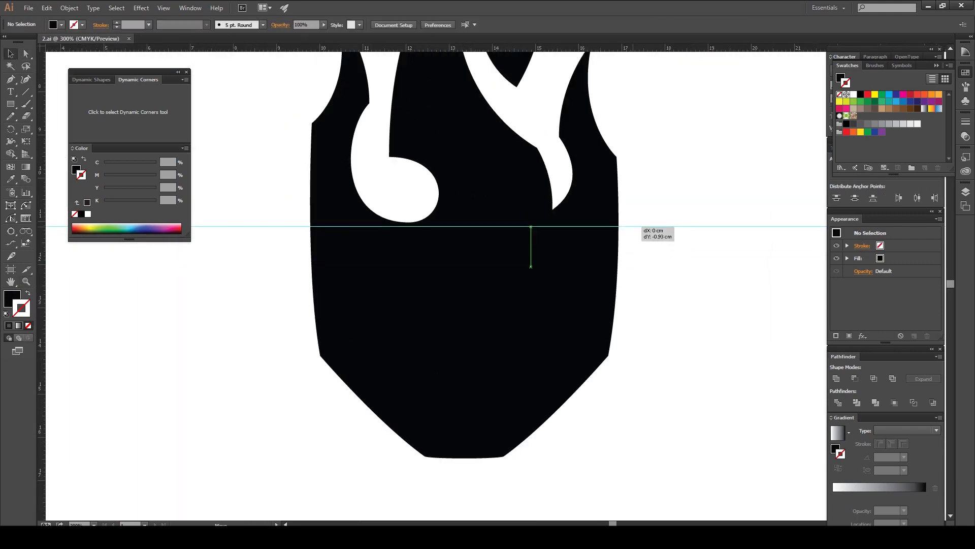
key(m)
mouse_move(464, 226)
mouse_down()
mouse_move(464, 457)
mouse_move(274, 458)
mouse_up()
key(v)
key(ctrl+a)
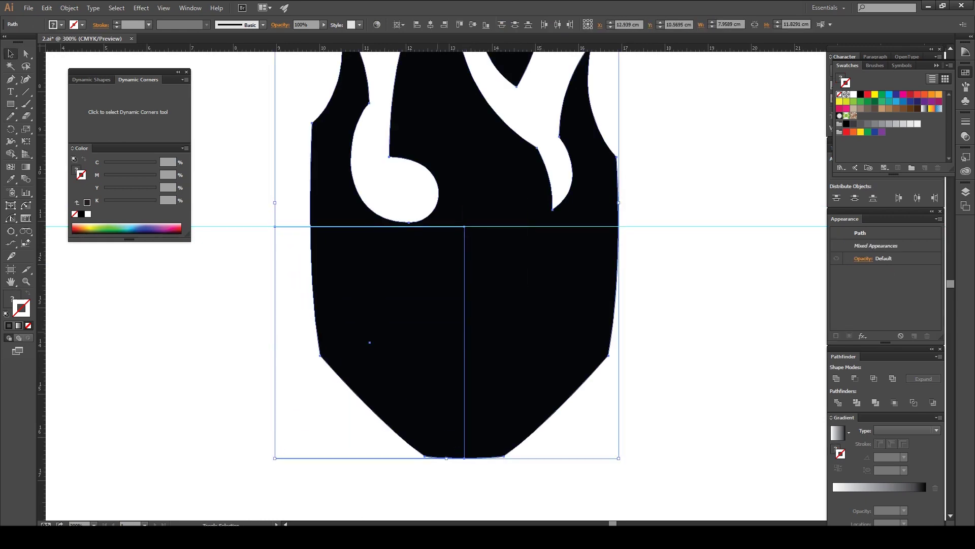
key(ctrl+shift+a)
- Reflect a copy of the right lower half and position it to complete the lower body
key(o)
key(v)
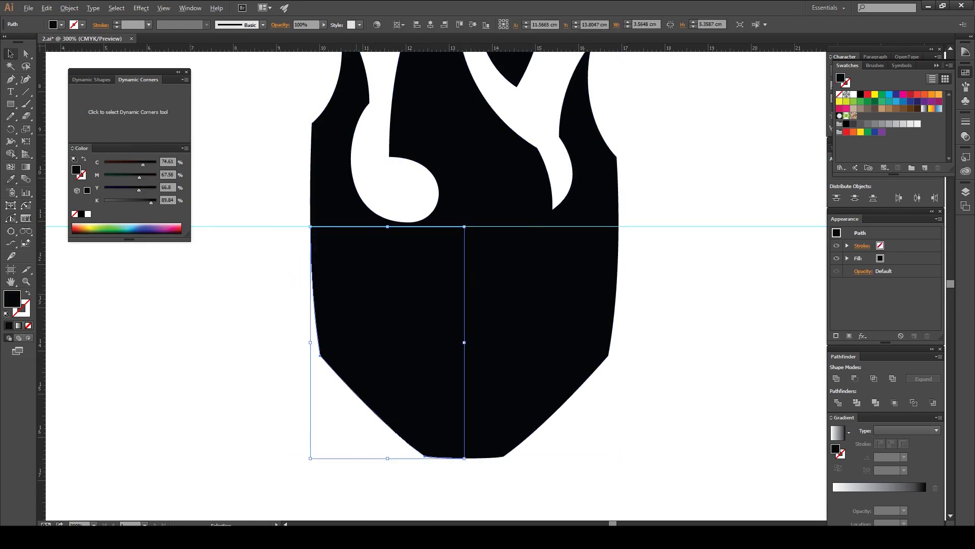
key(Return)
key(alt+c)
drag(697, 384, 525, 383)
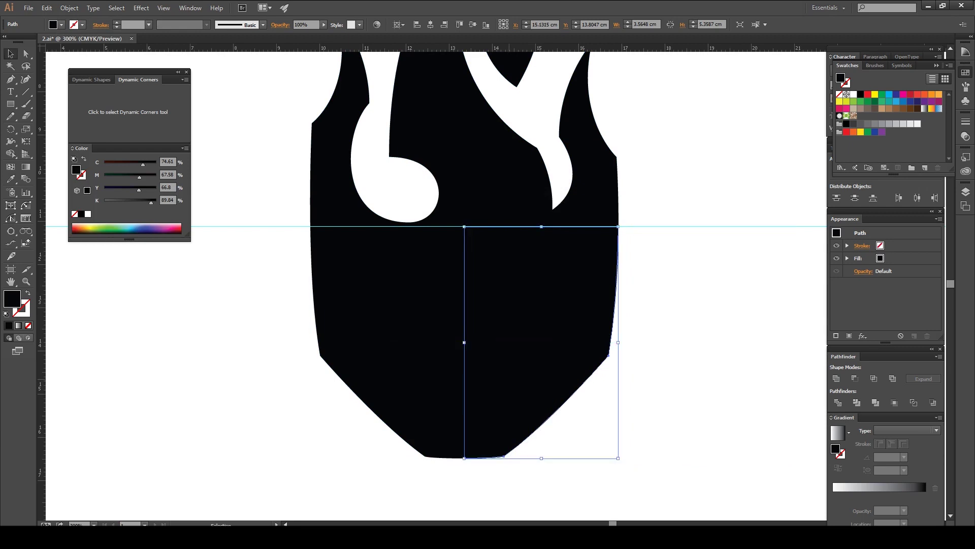
drag(349, 430, 682, 364)
key(ctrl+shift+a)
- Move the left and right corner anchors so both sides match
key(a)
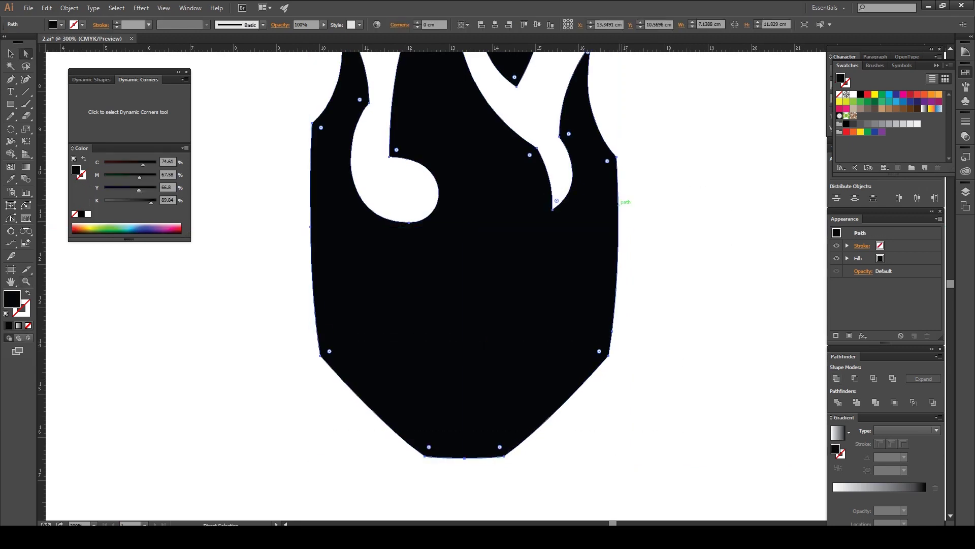
click(611, 330)
drag(611, 330, 609, 354)
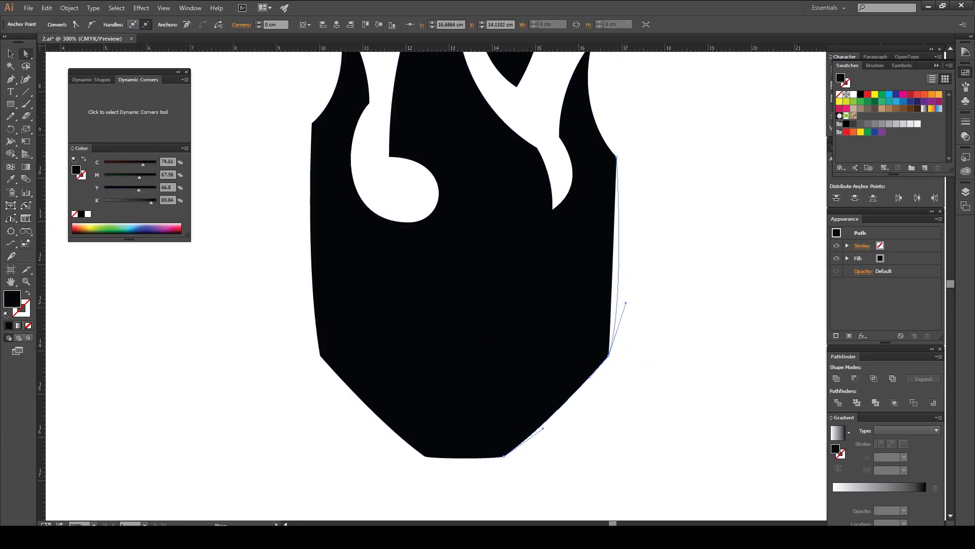
click(320, 354)
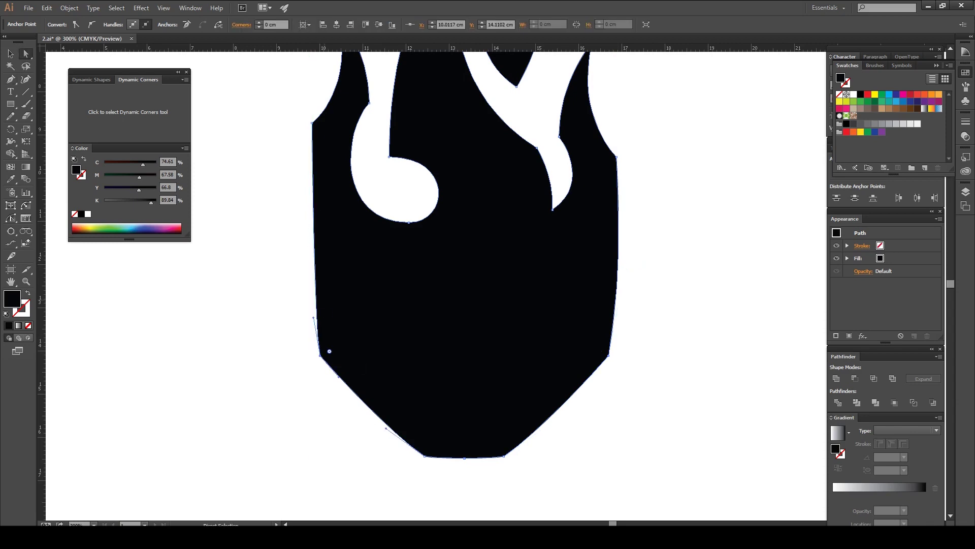
drag(300, 254, 305, 261)
scroll(447, 244, down, 5)
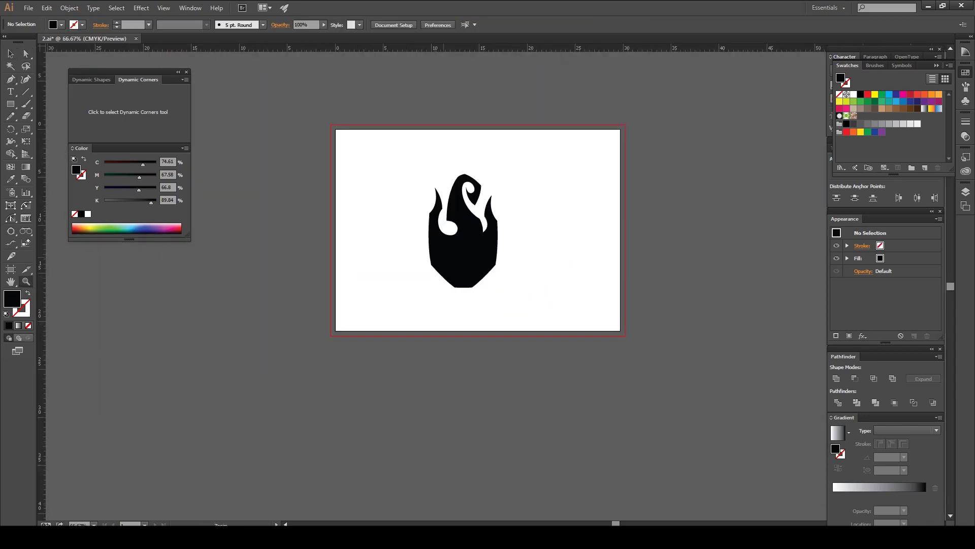
scroll(447, 244, up, 5)
- Curve the bottom edge with the Pen tool and close the new white eye shape
key(p)
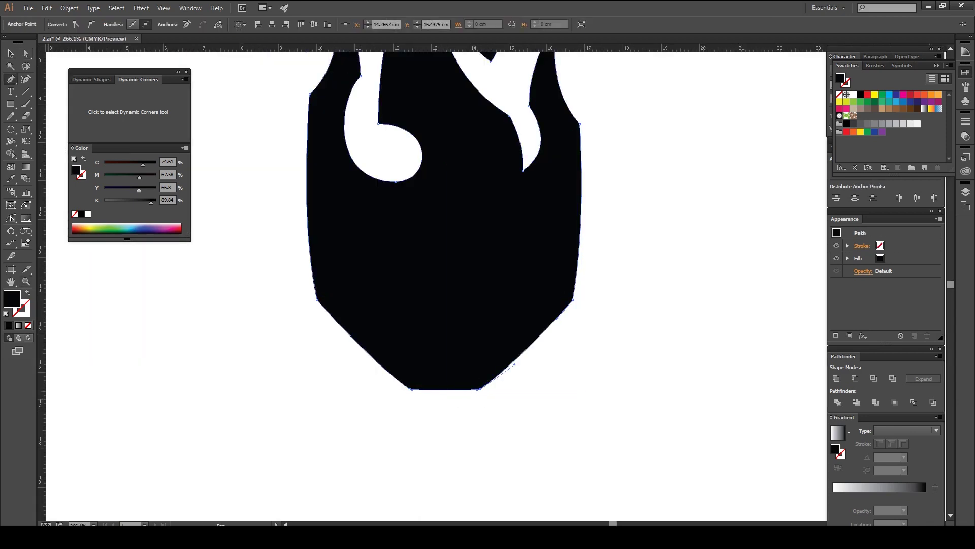
scroll(442, 405, up, 10)
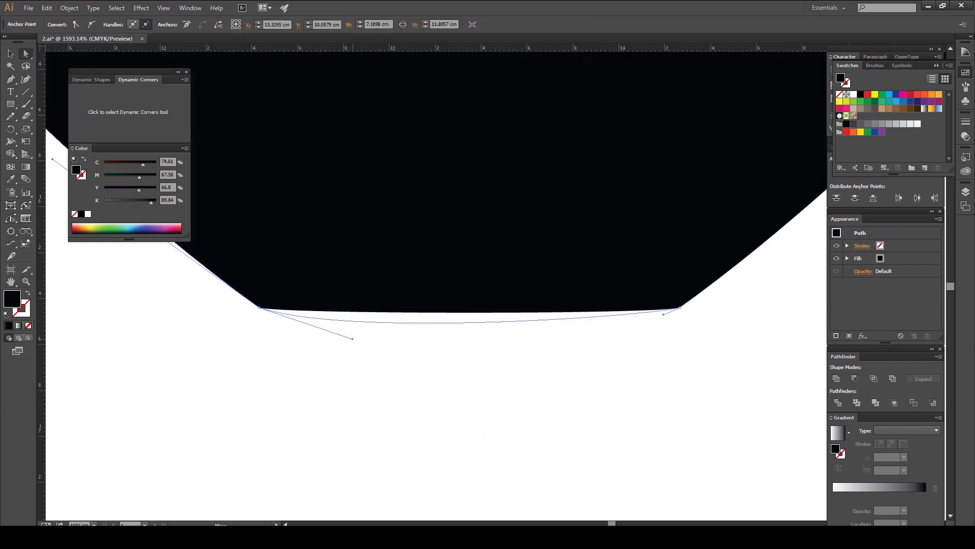
drag(353, 338, 354, 338)
key(ctrl+shift+a)
scroll(436, 285, down, 10)
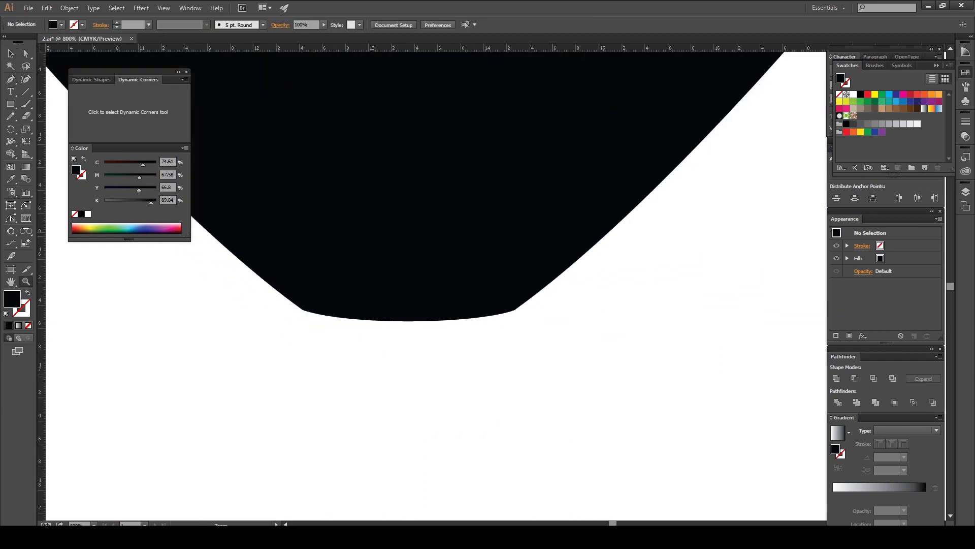
scroll(483, 203, up, 3)
drag(482, 203, 447, 341)
click(393, 341)
key(z)
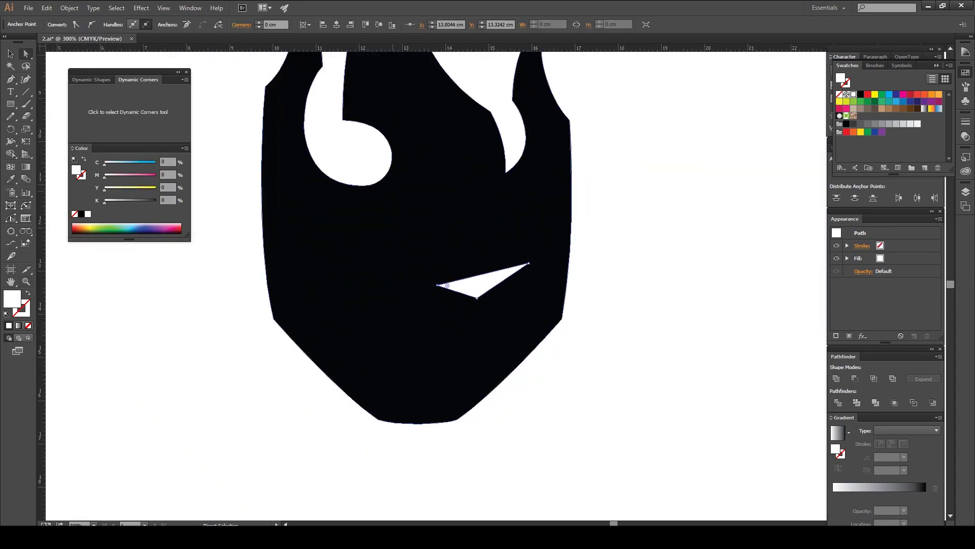
- Smooth the white eye's top edge, round its bottom corner, and tilt it slightly
drag(504, 297, 559, 297)
key(v)
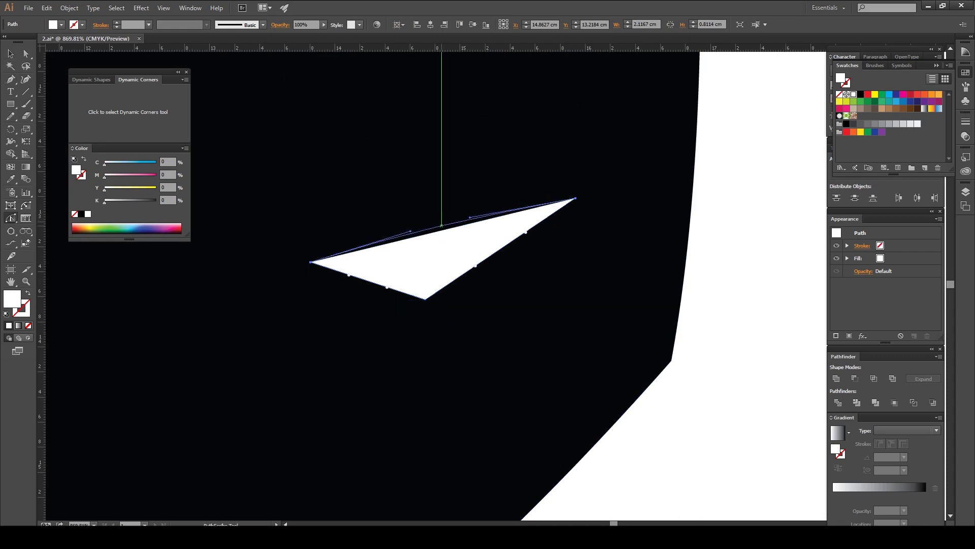
click(442, 225)
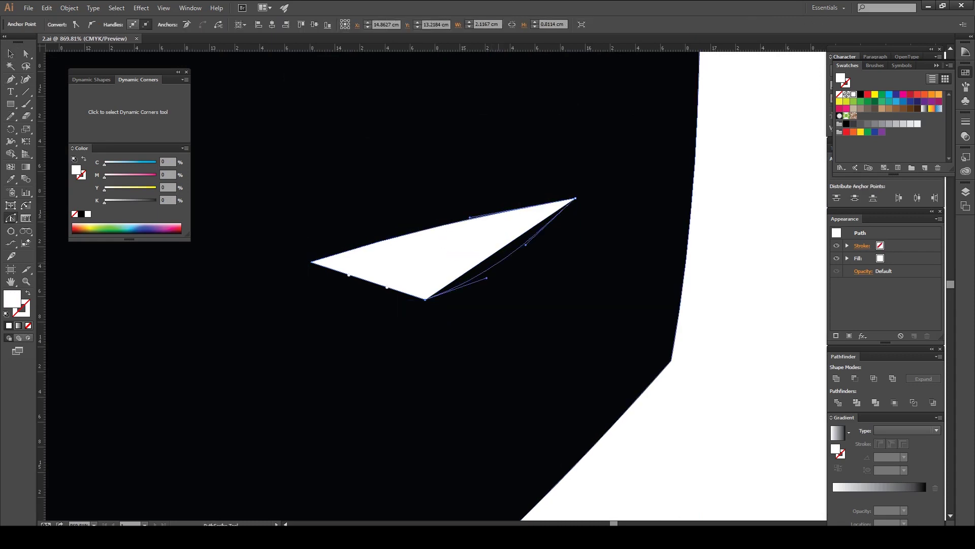
click(373, 282)
key(a)
click(425, 299)
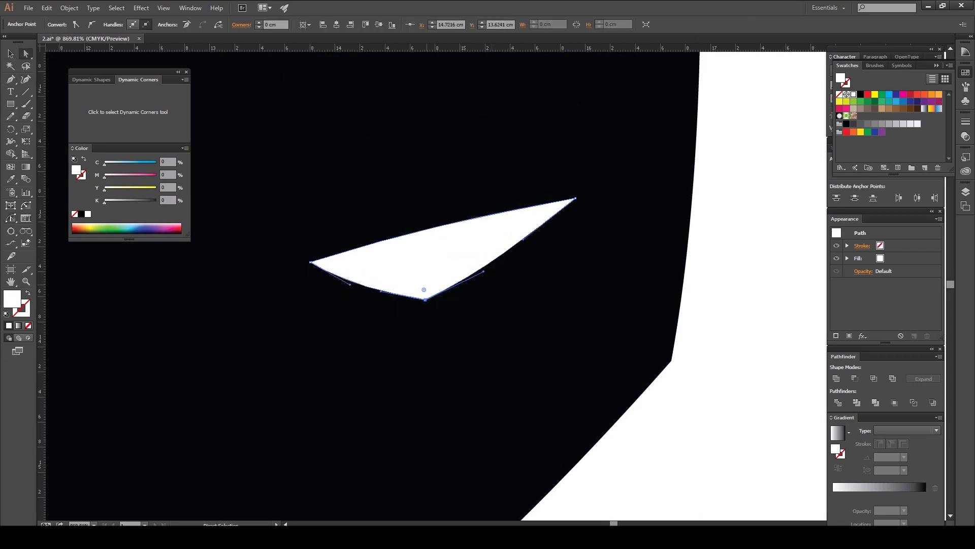
drag(417, 246, 410, 231)
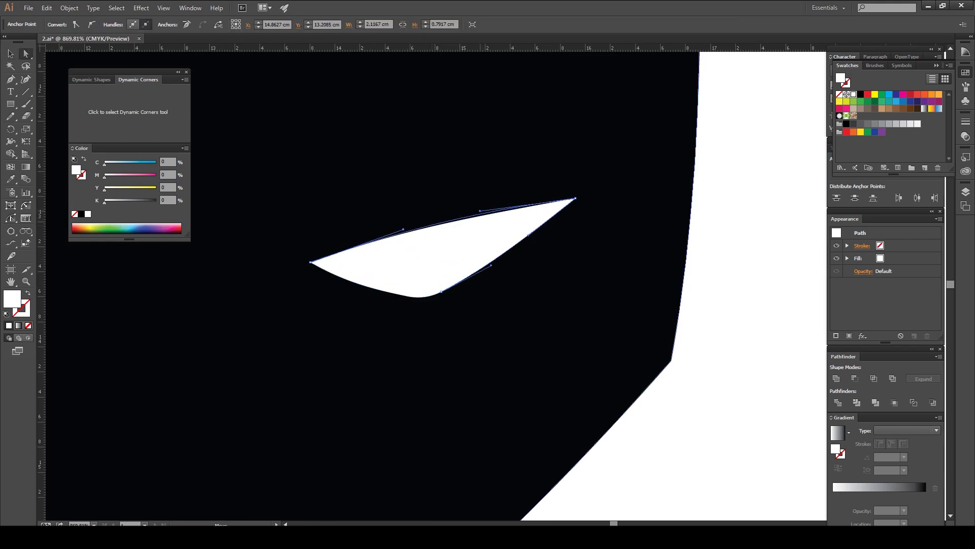
key(v)
key(ctrl+minus)
key(ctrl+minus)
key(ctrl+minus)
key(ctrl+minus)
key(ctrl+minus)
key(ctrl+minus)
key(ctrl+plus)
key(ctrl+plus)
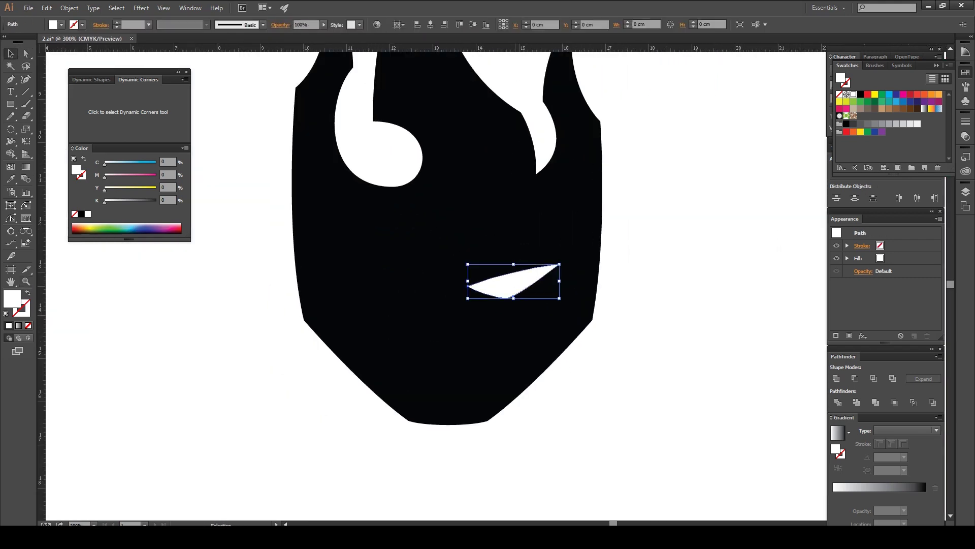
drag(514, 278, 569, 256)
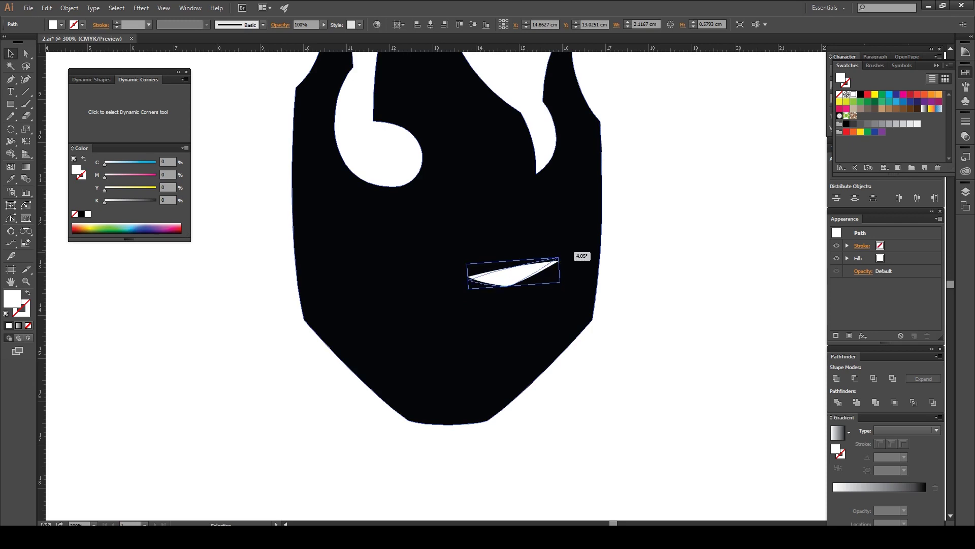
- Create a mirrored copy of the eye and place it on the left side
click(70, 8)
click(82, 15)
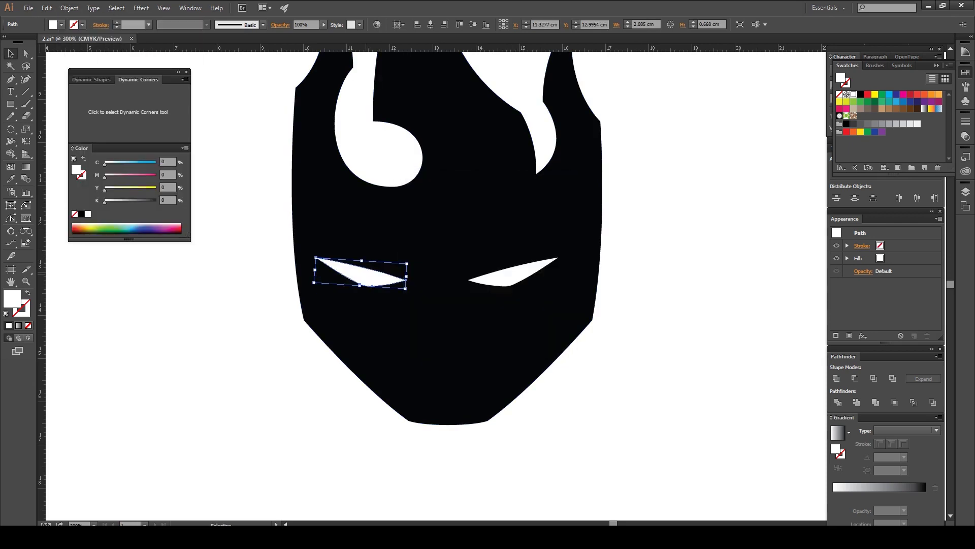
drag(406, 277, 425, 277)
- Draw a rectangle near the chin and subtract it from both eyes with Pathfinder
click(416, 346)
key(m)
mouse_move(409, 420)
mouse_down()
mouse_move(485, 402)
mouse_move(488, 387)
mouse_up()
click(387, 271)
shift+click(447, 404)
click(685, 432)
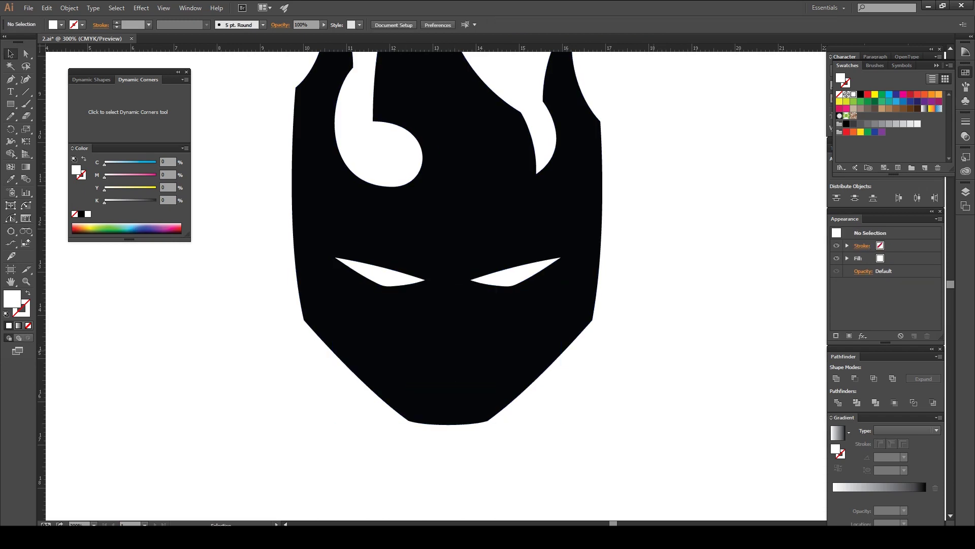
key(ctrl+0)
key(ctrl+z)
- Draw small black-filled circles above the left flame and the crest as embers
key(ctrl+shift+a)
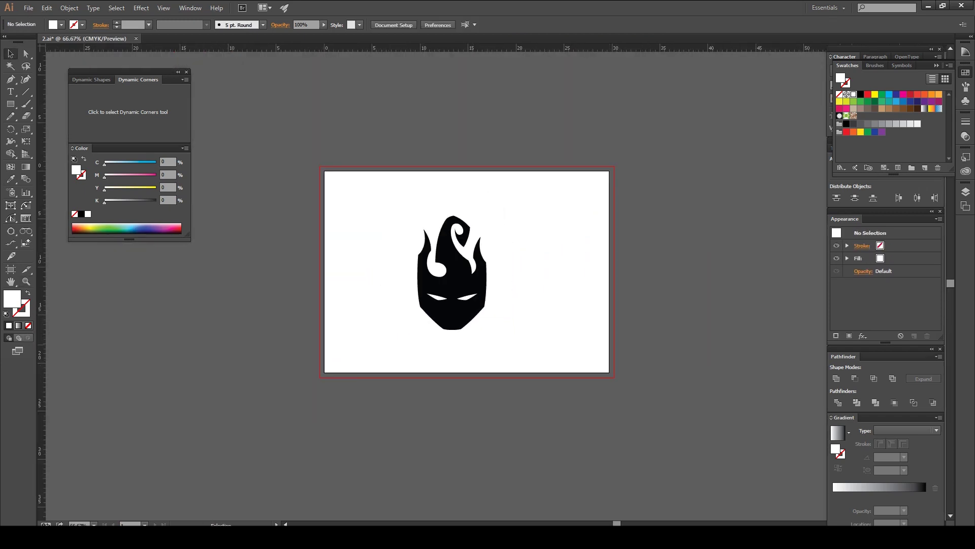
scroll(482, 234, up, 6)
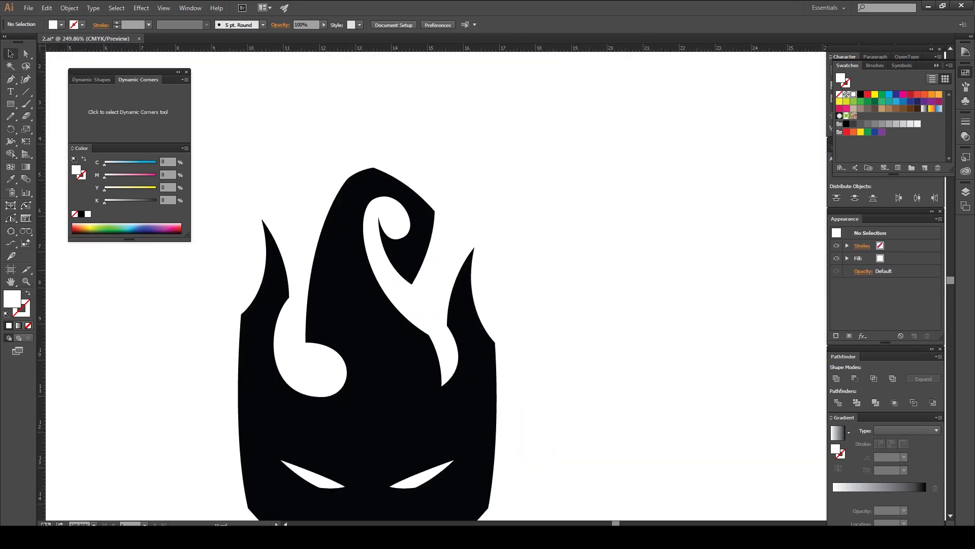
drag(482, 234, 517, 192)
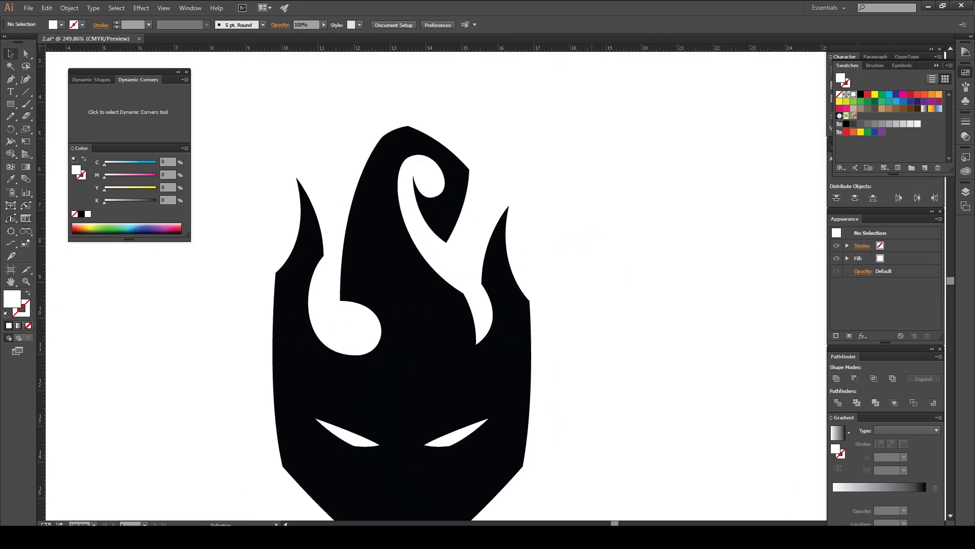
key(l)
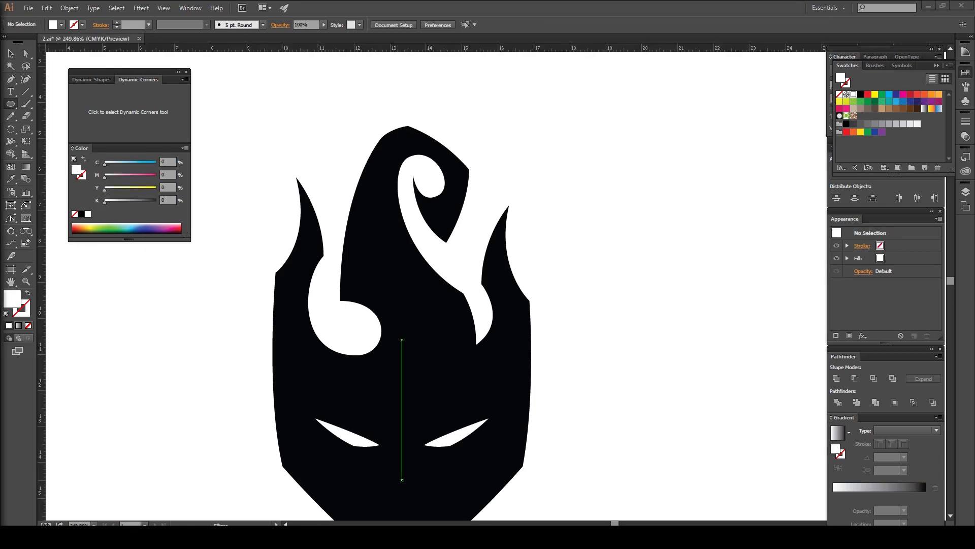
drag(336, 160, 336, 164)
key(i)
click(356, 203)
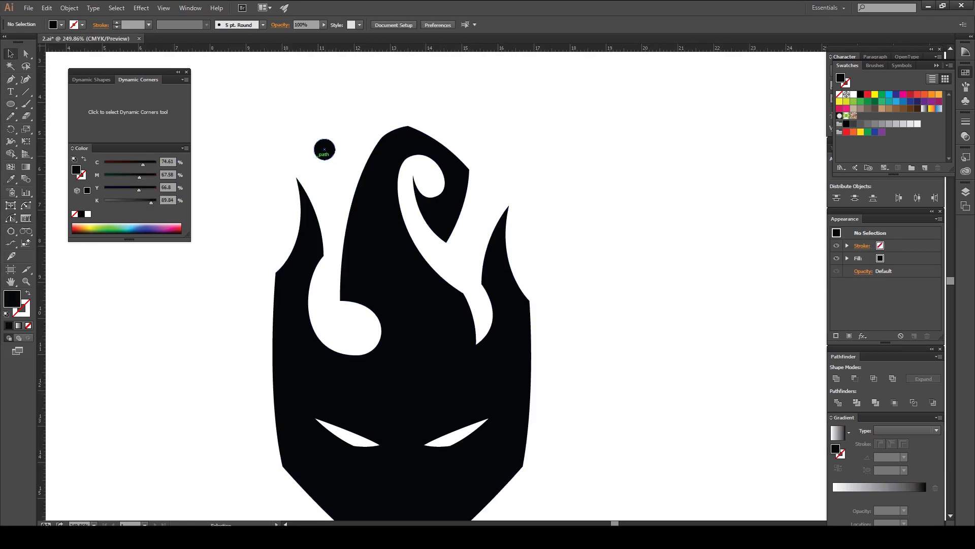
key(v)
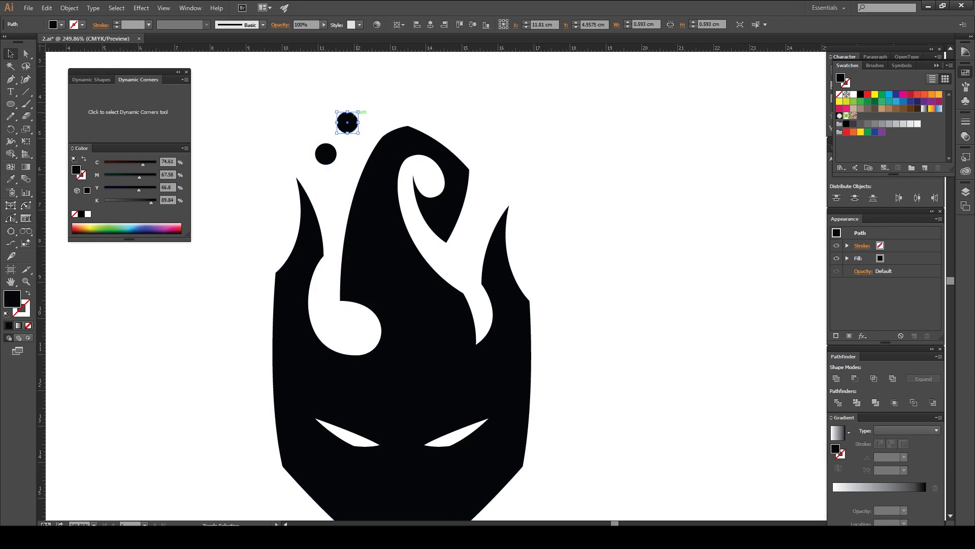
drag(347, 122, 344, 173)
- Duplicate a small circle to a new spot and reposition the ember dots above the crest
scroll(405, 198, up, 3)
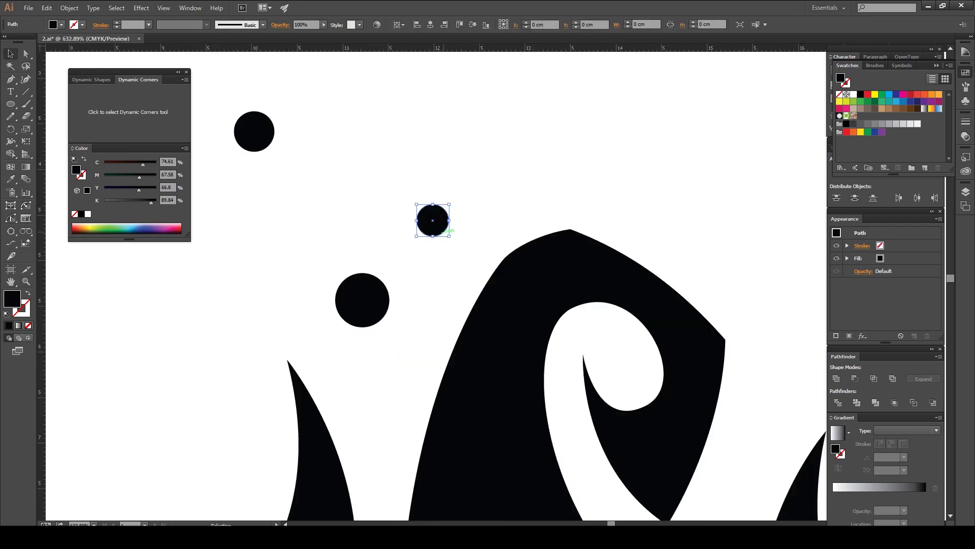
scroll(467, 295, down, 3)
scroll(467, 295, down, 3)
scroll(368, 198, up, 4)
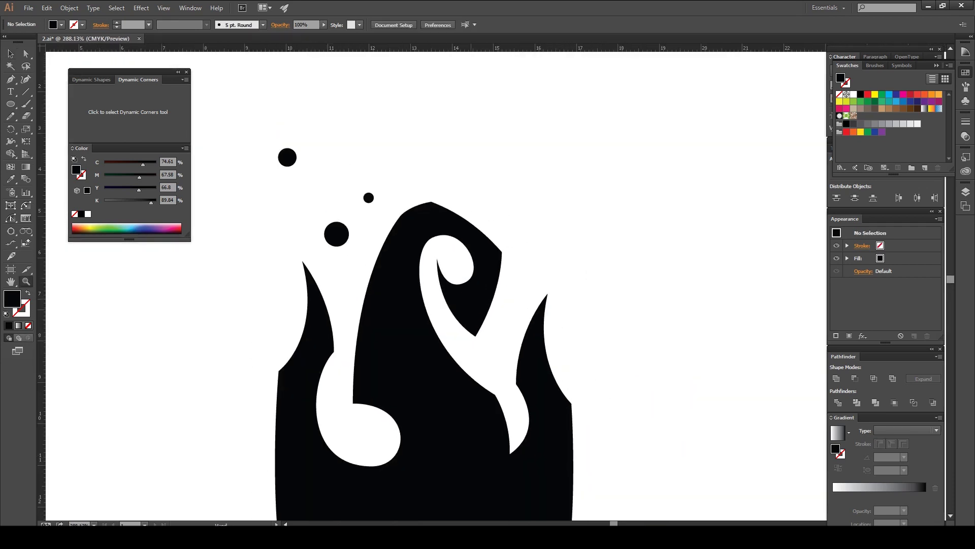
key(v)
click(368, 197)
drag(487, 192, 486, 192)
scroll(508, 195, up, 3)
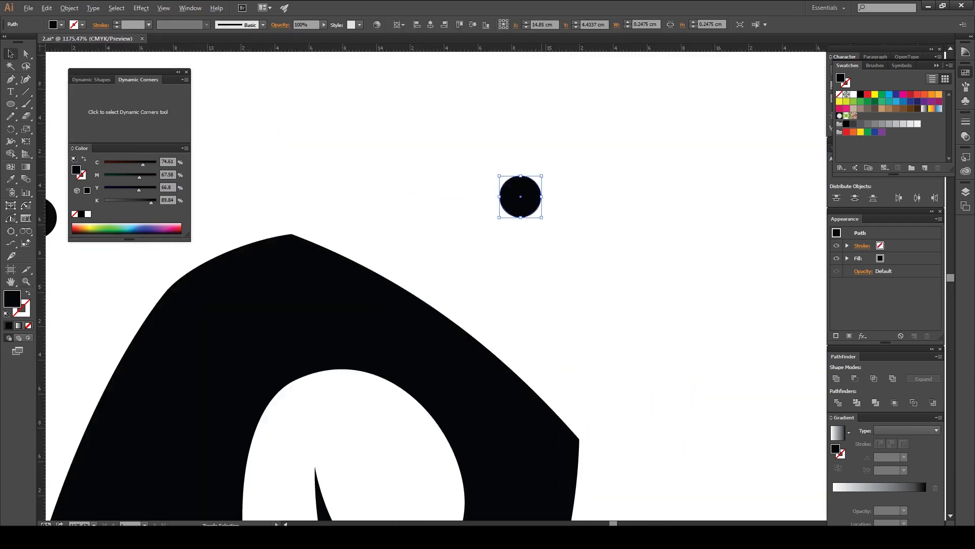
key(ctrl+shift+a)
scroll(508, 195, down, 3)
click(297, 223)
scroll(244, 231, up, 3)
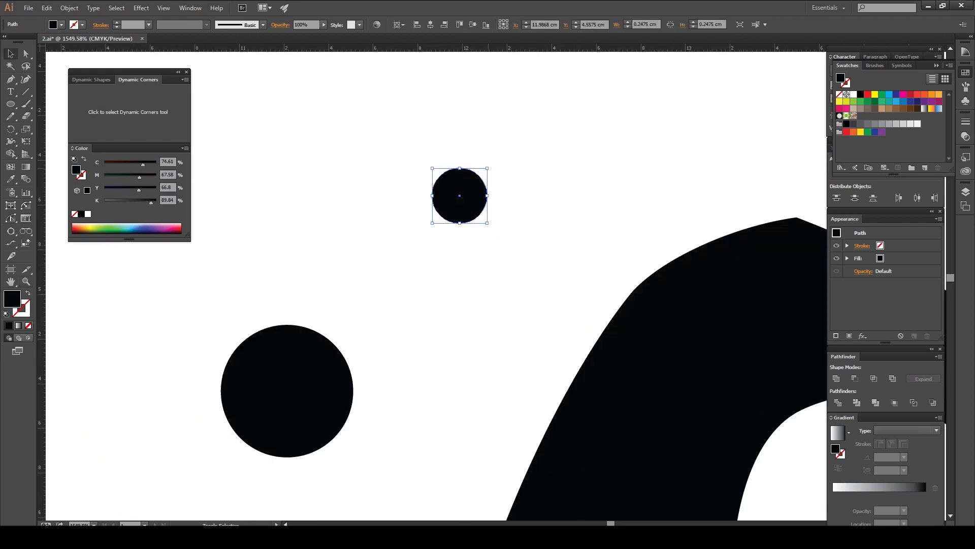
key(ctrl+shift+a)
scroll(243, 231, down, 3)
click(293, 207)
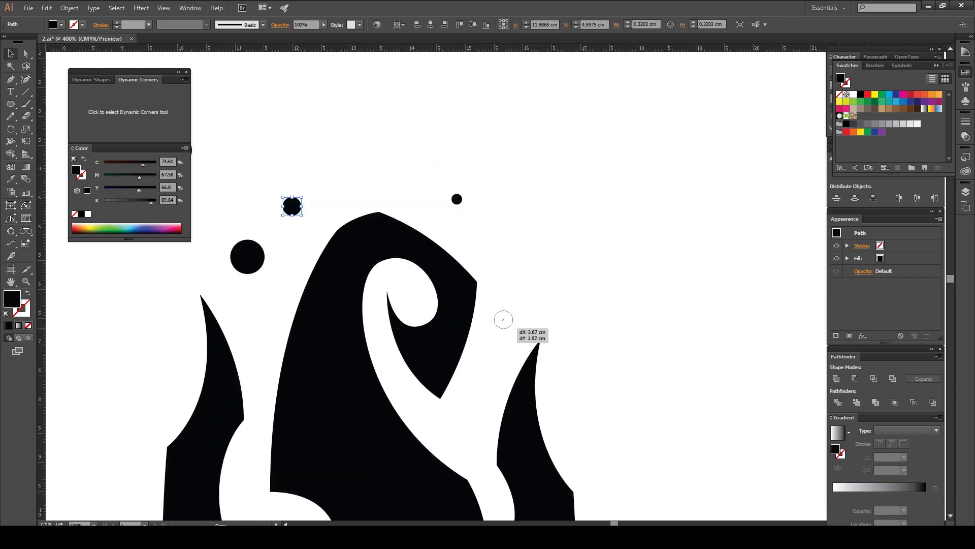
scroll(505, 321, down, 4)
- Select all the mask artwork and shrink it, then start a text line right of the mask
key(ctrl+a)
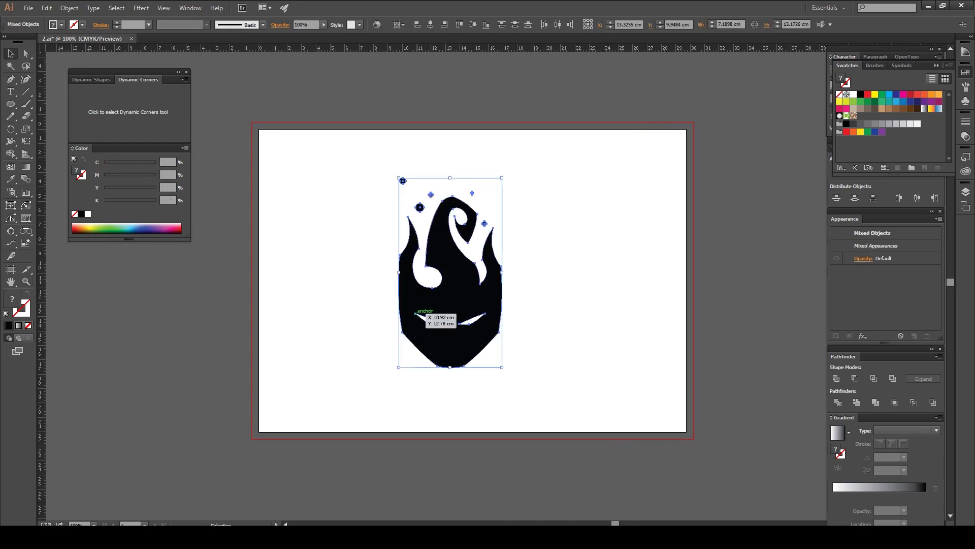
key(ctrl+z)
key(t)
click(418, 282)
scroll(418, 282, up, 3)
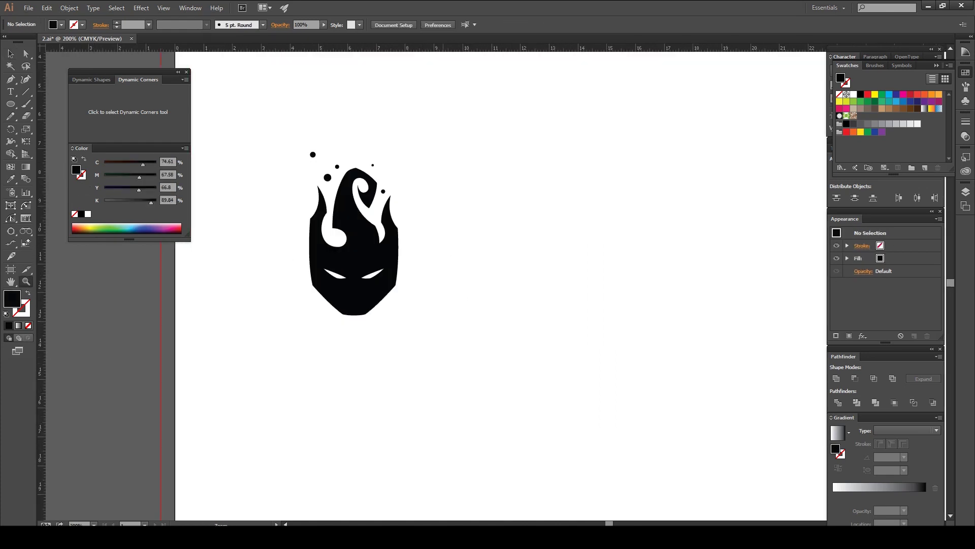
- Type EPIC in Gentona Heavy, enlarge it, and move it right of the mask
text(EPIC)
key(Escape)
text(ge)
key(Down)
key(Down)
key(Down)
key(Down)
key(Down)
key(Down)
key(Down)
key(Down)
key(Down)
key(Down)
key(Down)
key(Down)
key(Down)
key(Down)
key(Down)
key(Down)
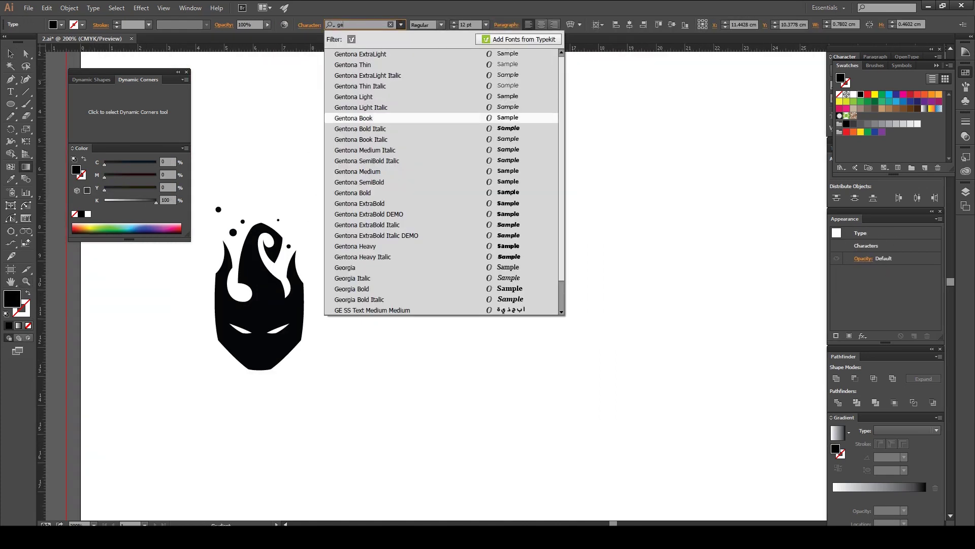
key(Return)
drag(424, 295, 508, 244)
drag(443, 288, 568, 260)
- Duplicate EPIC just below itself and retype the copy as MINDS
drag(568, 260, 568, 328)
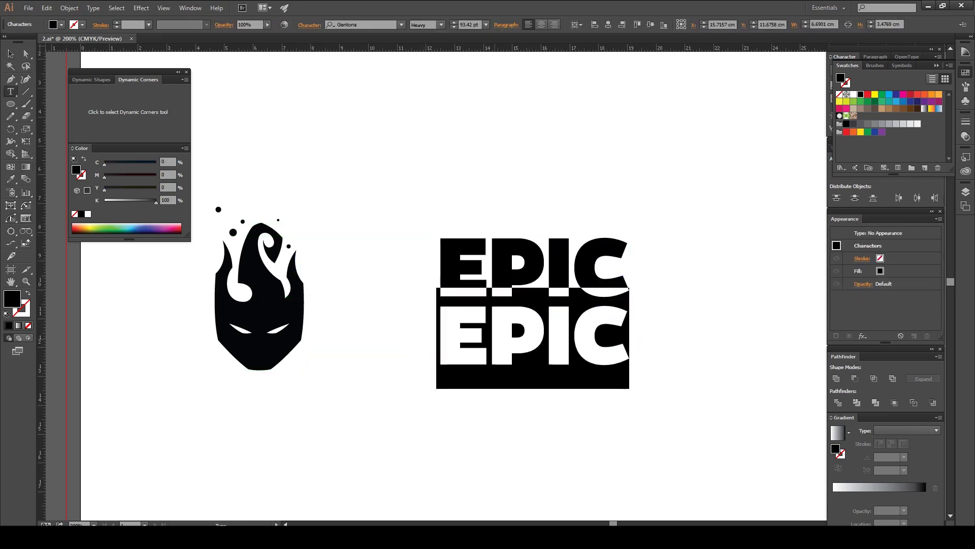
double_click(533, 335)
key(ctrl+a)
text(MINDS)
key(Escape)
key(ctrl+shift+a)
- Zoom in on the wordmark and drag the M's top-left corner anchor into place
drag(417, 219, 599, 401)
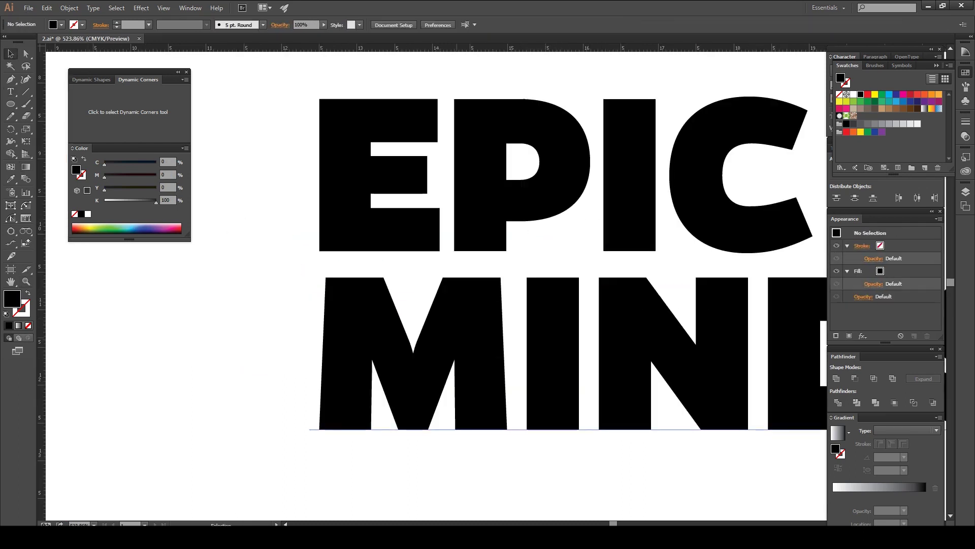
key(a)
drag(330, 279, 321, 279)
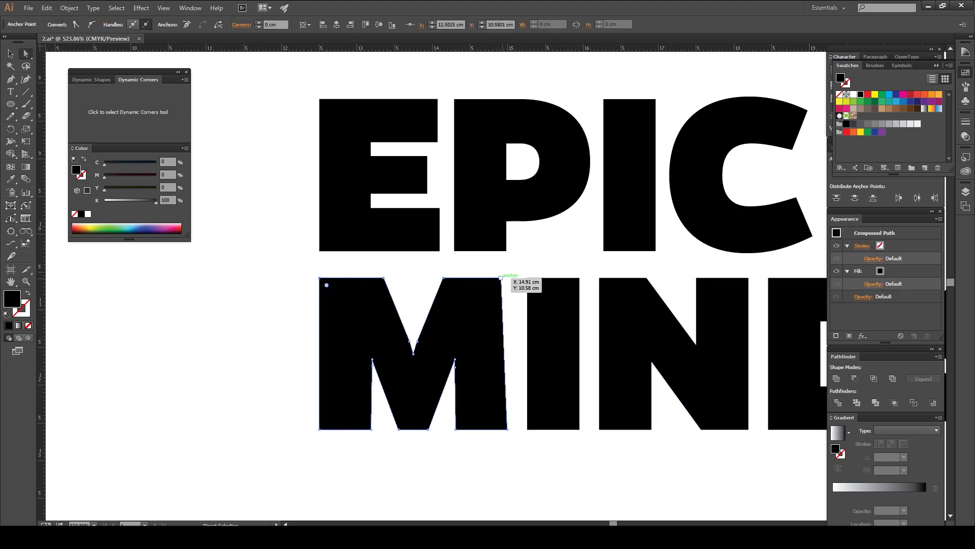
drag(508, 277, 508, 278)
key(v)
key(ctrl+shift+a)
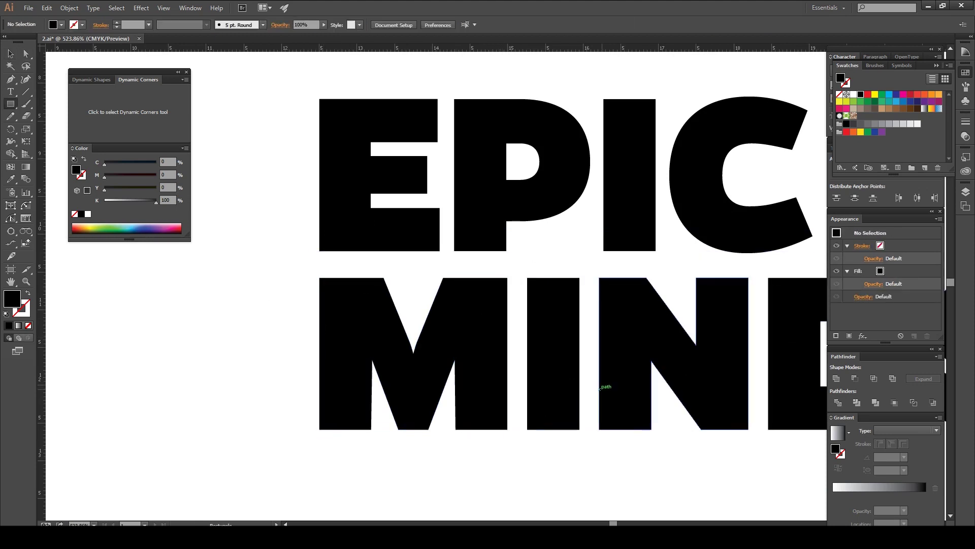
- Align the M's left-stem bottom corner against a temporary guide rectangle, then delete the rectangle
drag(652, 421, 651, 421)
key(v)
mouse_move(626, 405)
mouse_down()
mouse_move(625, 441)
mouse_move(366, 441)
mouse_up()
scroll(323, 447, up, 4)
key(a)
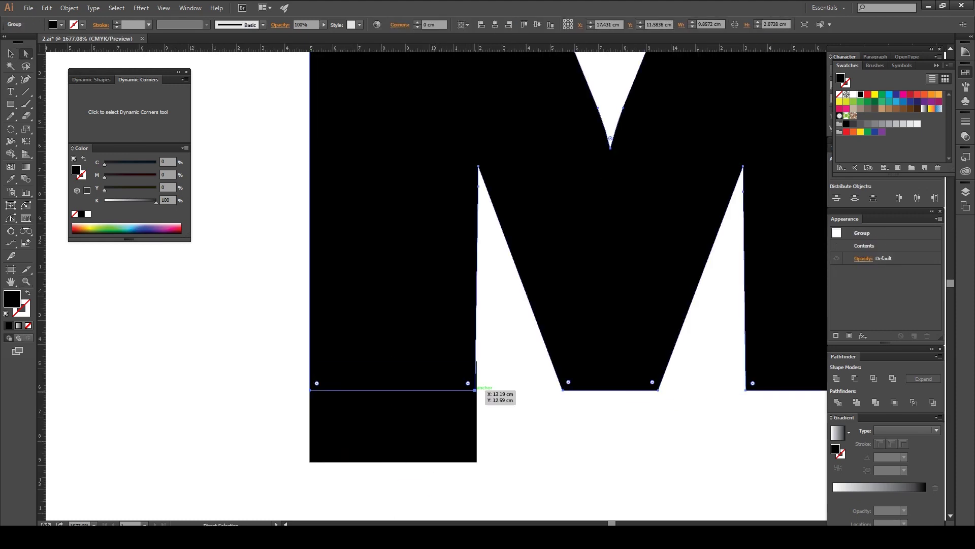
drag(475, 389, 468, 383)
key(Delete)
key(v)
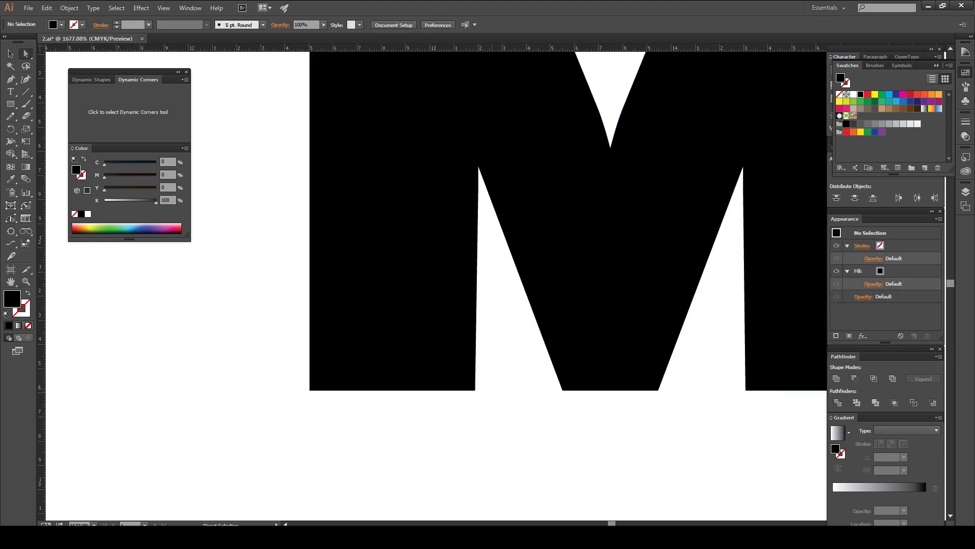
- Select the M's bottom-left and inner-left edge points and adjust their anchor options
click(475, 390)
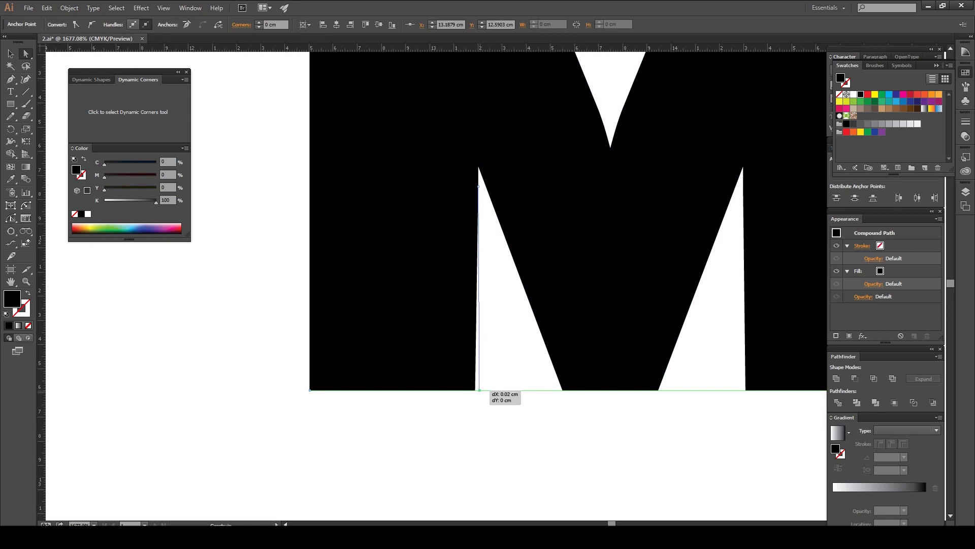
click(478, 166)
click(479, 186)
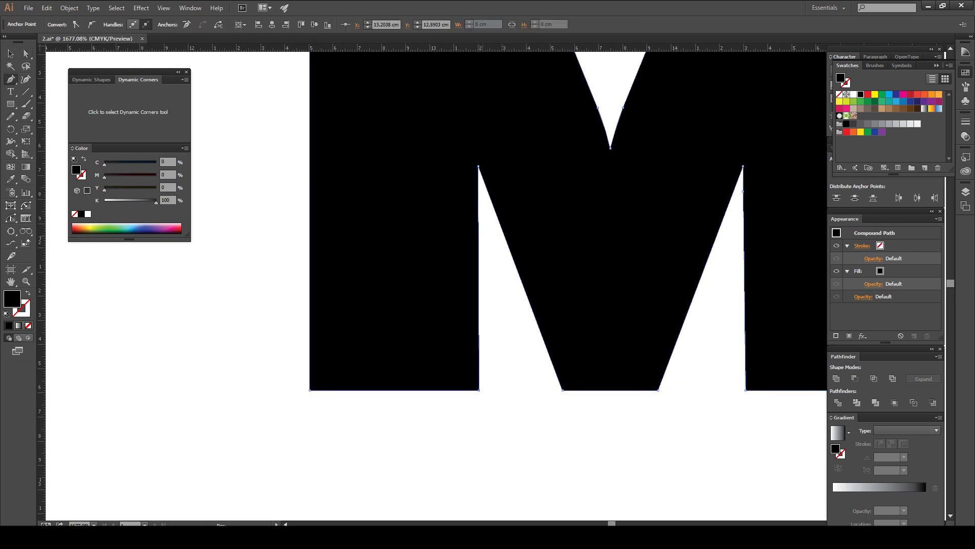
key(a)
click(25, 230)
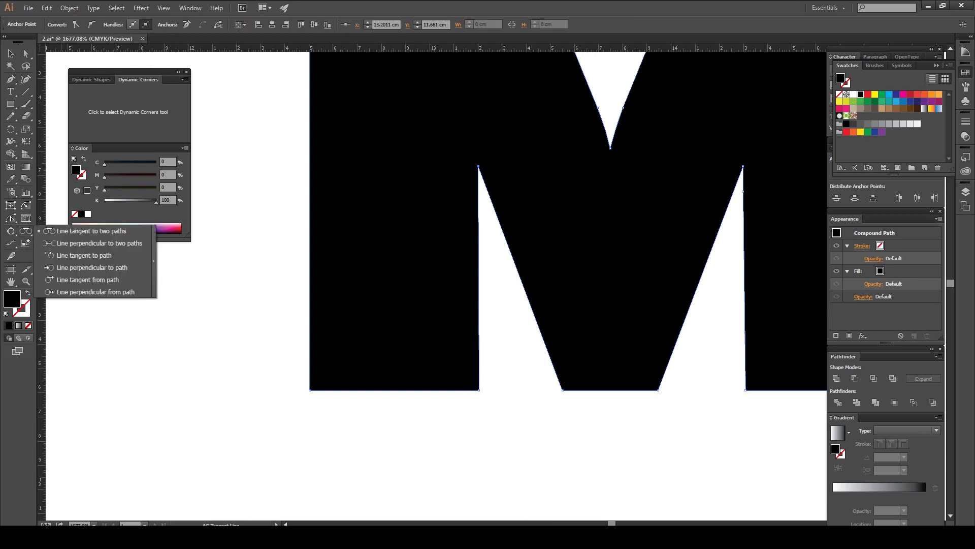
click(10, 243)
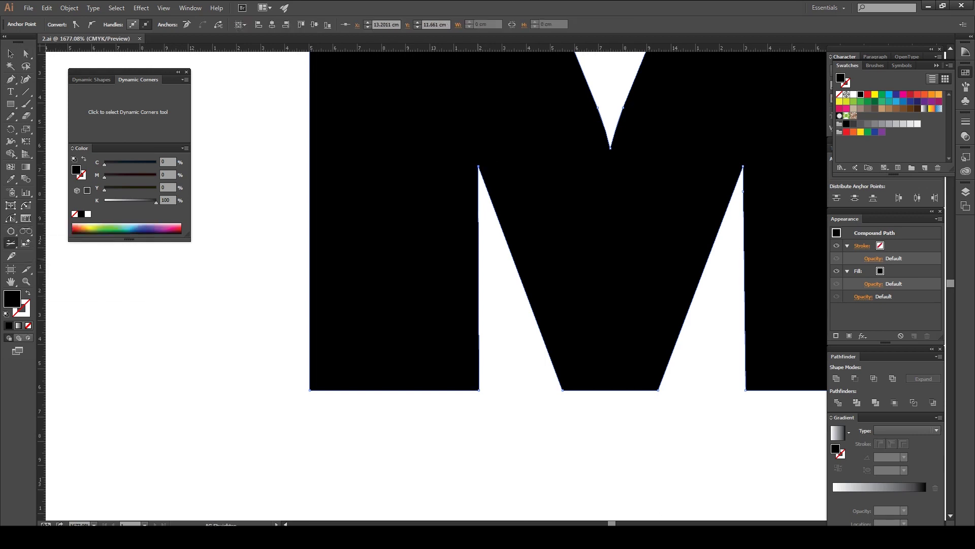
- Pan and zoom to bring the right side of the M and the EPIC MINDS letters into view
drag(559, 228, 323, 245)
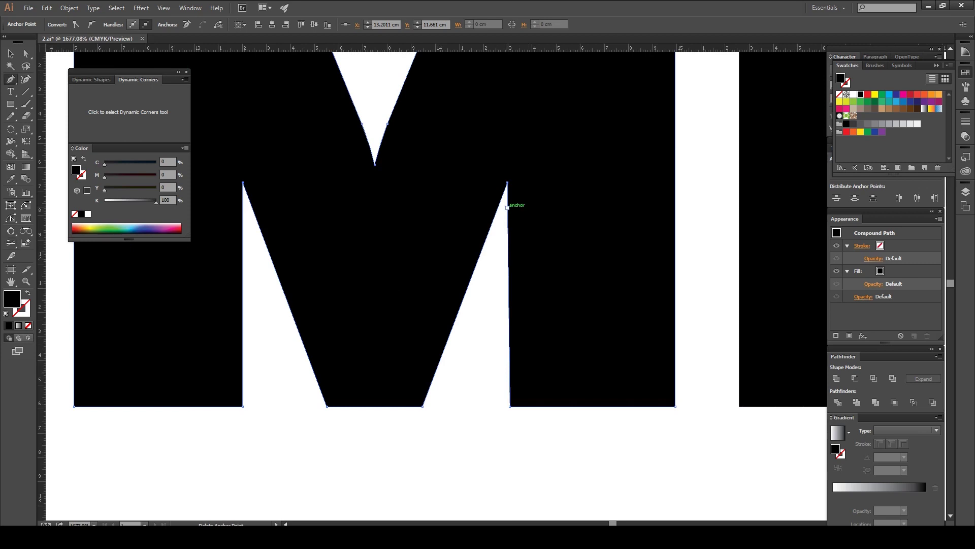
key(a)
scroll(507, 181, left, 3)
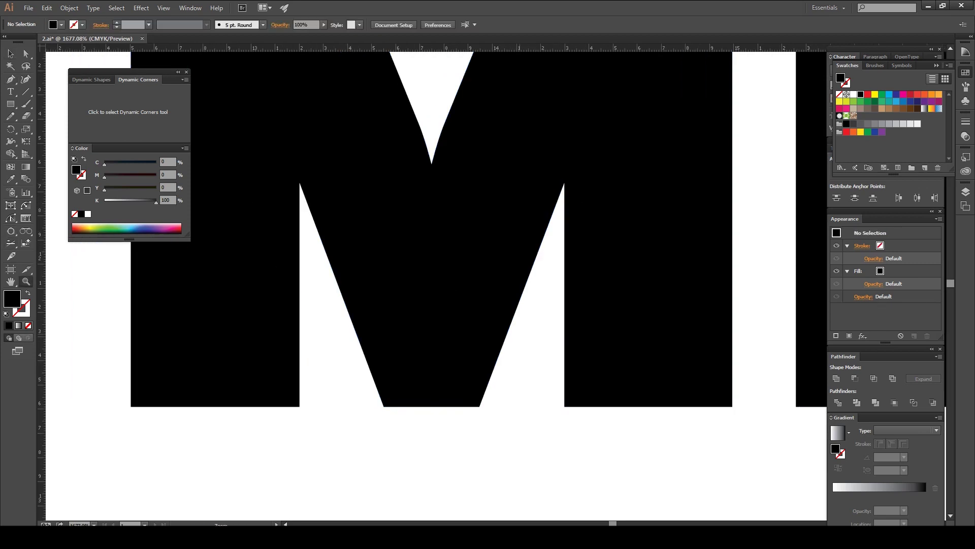
key(ctrl+minus)
key(ctrl+minus)
scroll(593, 366, down, 8)
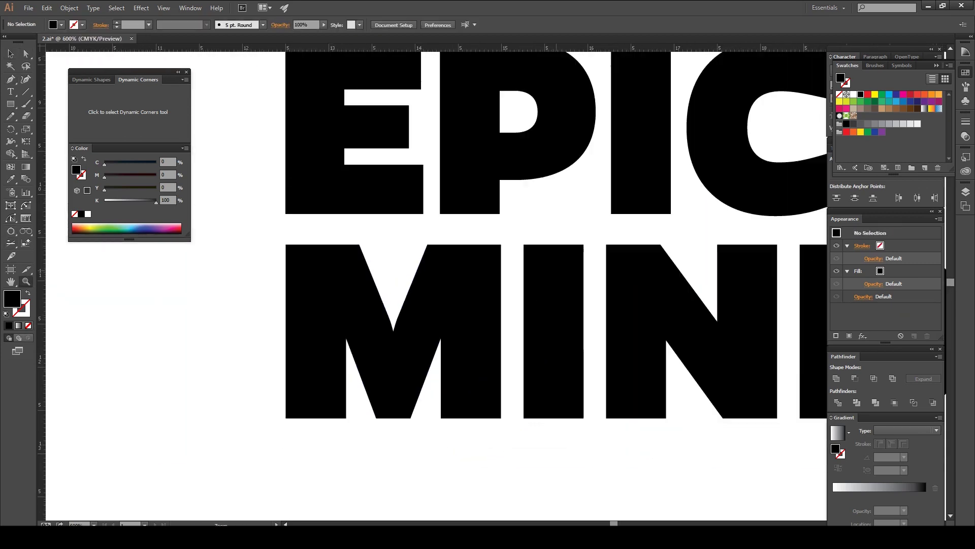
scroll(526, 395, up, 4)
drag(526, 395, 550, 370)
key(m)
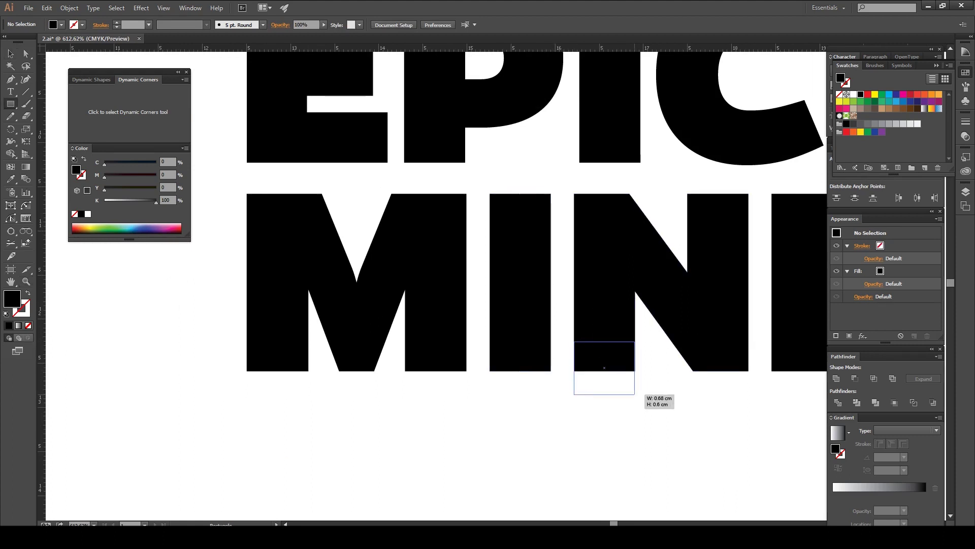
- Remove the stray rectangle and ungroup the EPIC letters
key(ctrl+z)
scroll(437, 285, up, 3)
scroll(437, 284, left, 1)
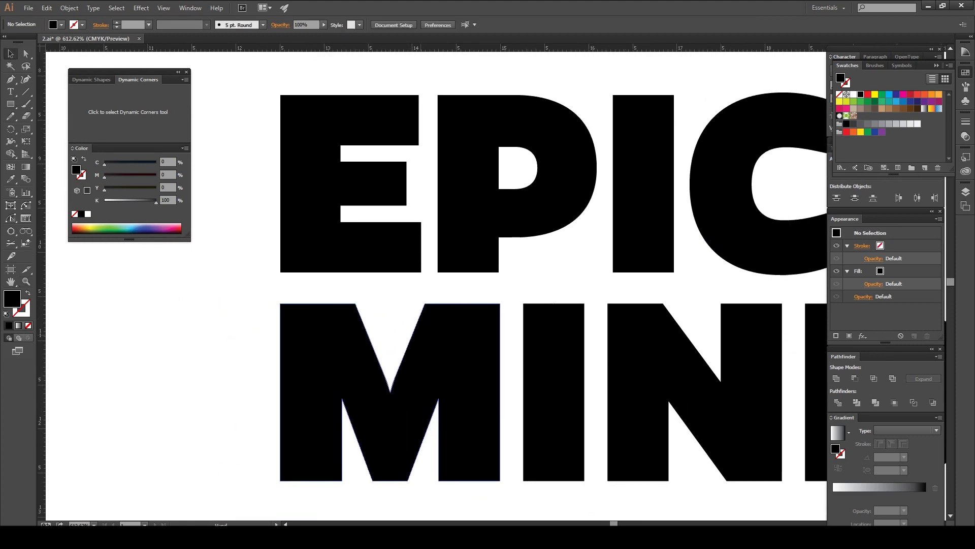
key(v)
click(322, 74)
key(ctrl+shift+g)
- Copy the letter I out to the left and halve its width to make a spacer bar
drag(653, 263, 236, 262)
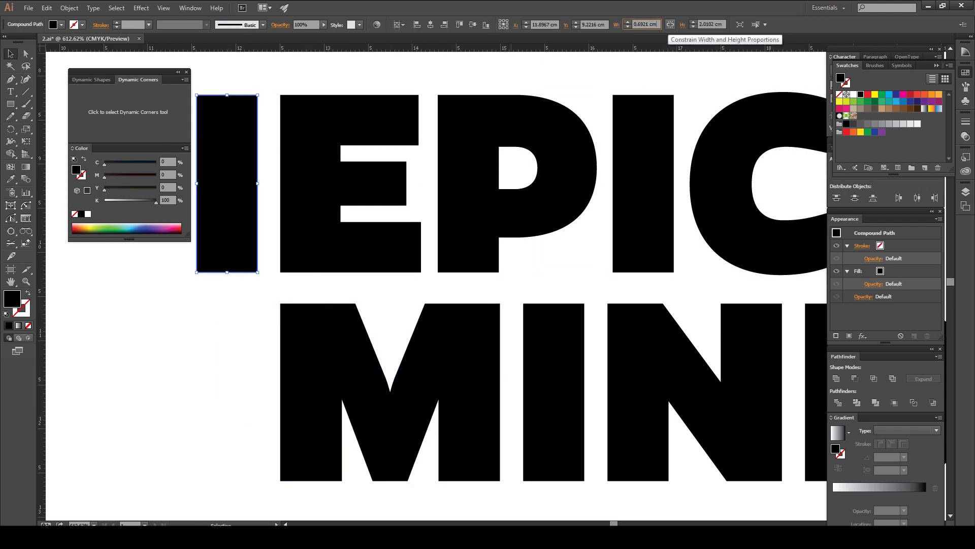
text(/2)
key(Return)
drag(284, 183, 426, 288)
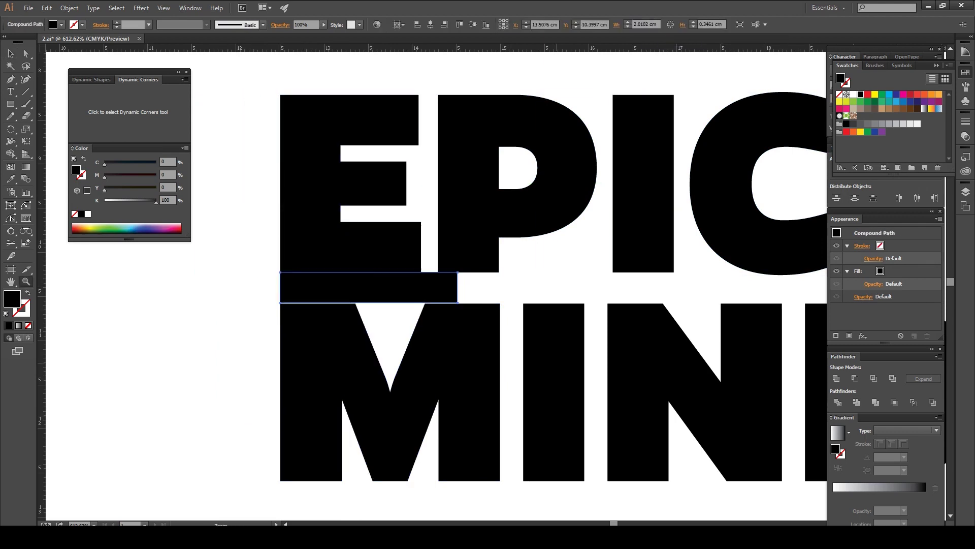
- Halve the spacer bar's height, stand it upright and carry it toward the M–I gap
key(ctrl+0)
scroll(437, 280, up, 5)
scroll(437, 280, down, 2)
click(437, 280)
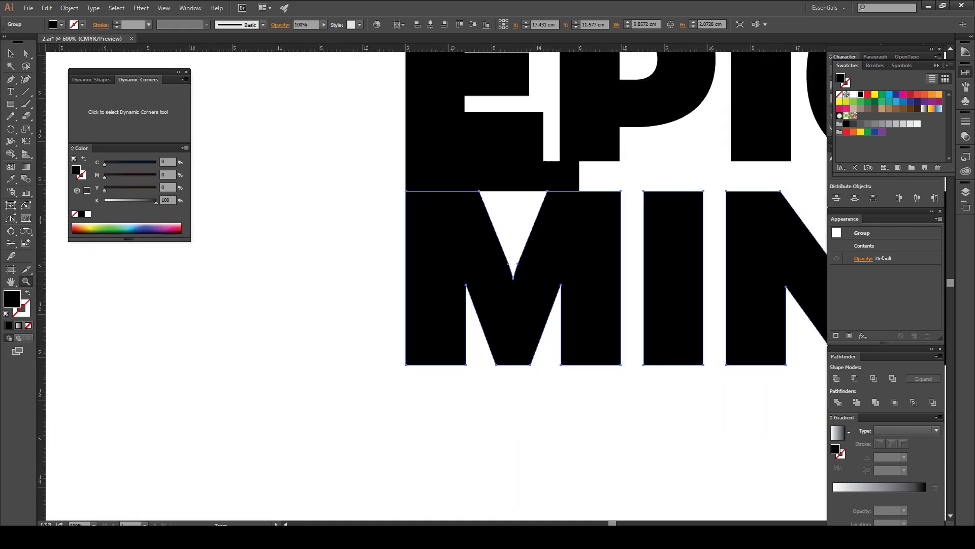
click(385, 265)
drag(384, 264, 173, 265)
text(/2)
key(Return)
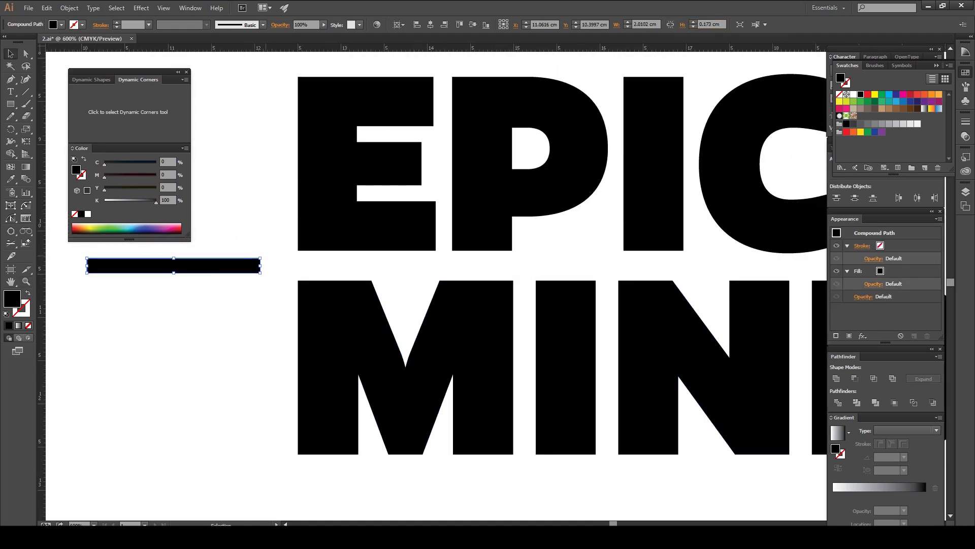
drag(239, 358, 174, 356)
drag(178, 305, 528, 417)
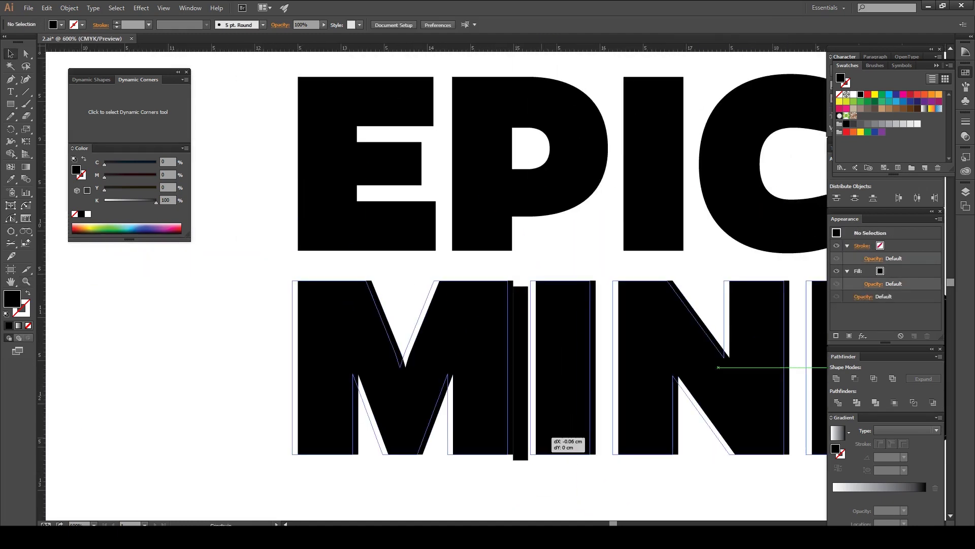
- Use the spacer bar to equalise the I–N, N–D and D–S gaps by shifting N, D and S left
click(538, 416)
key(ctrl+plus)
scroll(437, 285, up, 5)
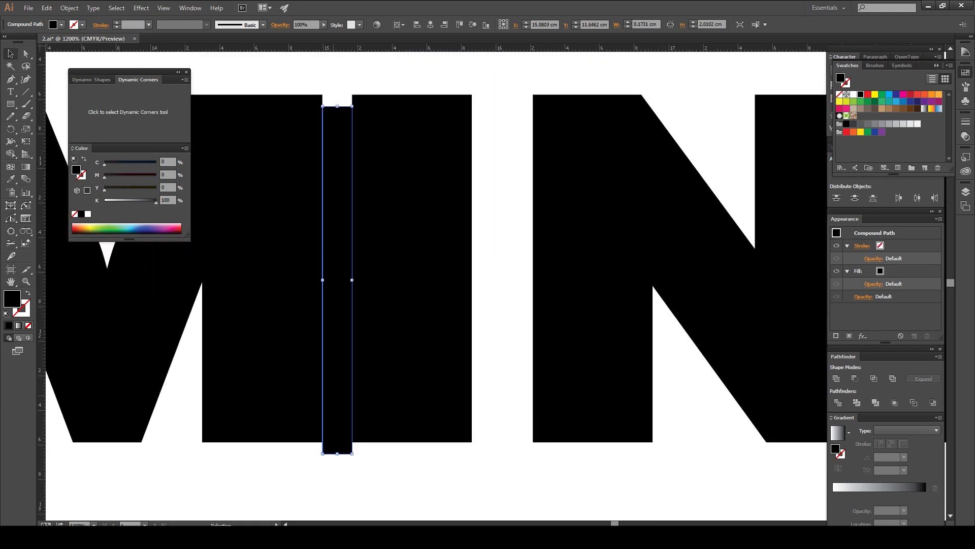
drag(335, 279, 487, 279)
drag(564, 381, 517, 381)
scroll(437, 285, right, 5)
drag(198, 407, 574, 407)
drag(773, 398, 664, 398)
scroll(508, 284, right, 8)
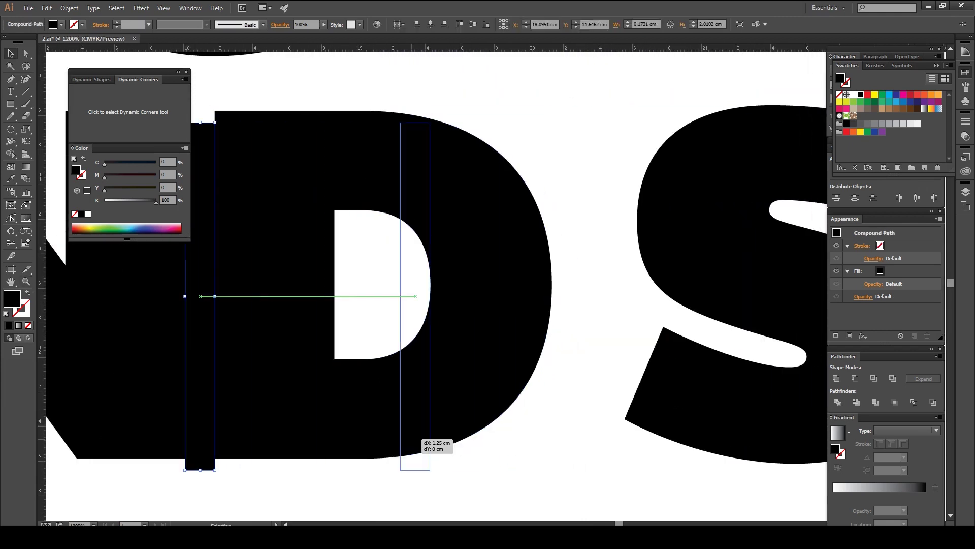
drag(418, 438, 569, 438)
drag(717, 275, 659, 274)
- Park the spacer bar above the wordmark and zoom in on the word EPIC
key(z)
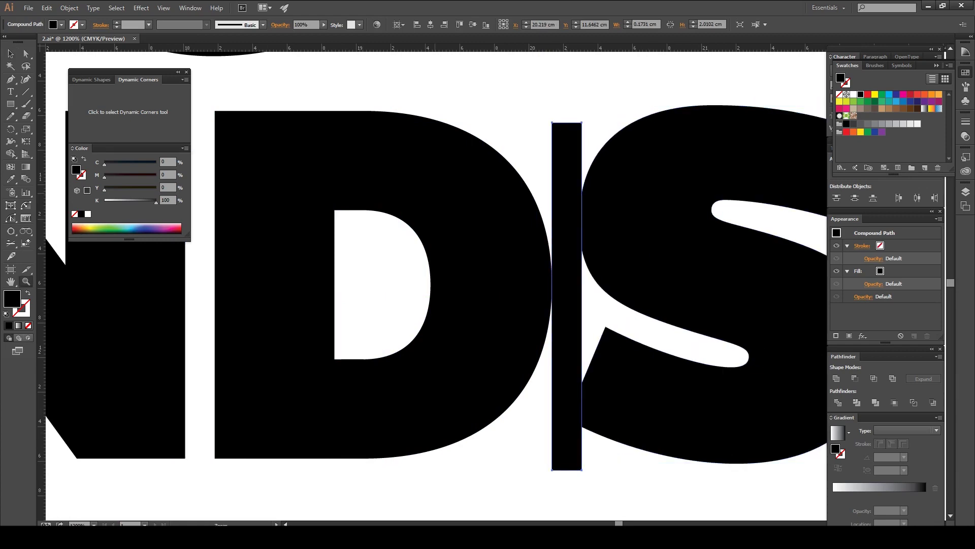
key(ctrl+minus)
key(ctrl+minus)
key(ctrl+minus)
drag(631, 463, 620, 229)
key(ctrl+0)
key(ctrl+plus)
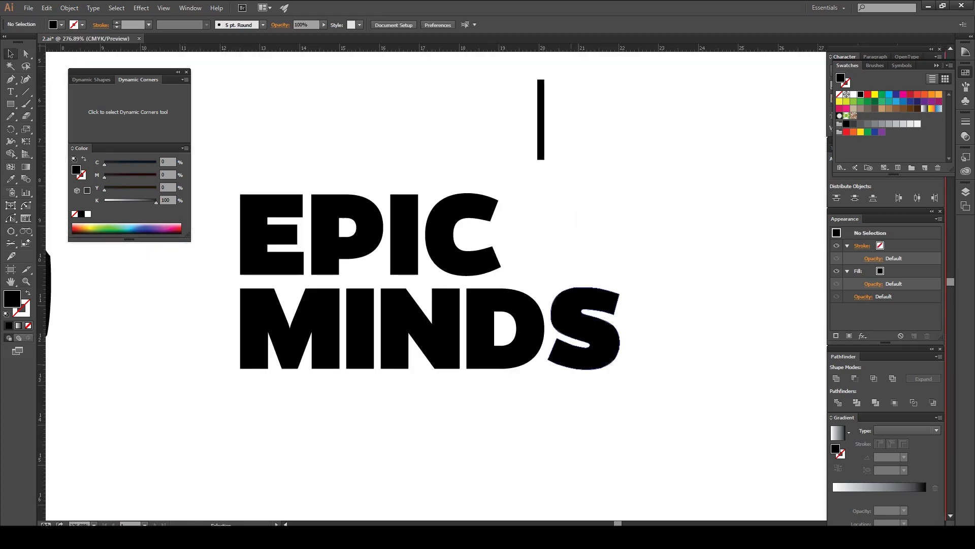
key(z)
key(ctrl+minus)
key(ctrl+minus)
key(ctrl+minus)
key(ctrl+minus)
key(ctrl+minus)
key(ctrl+minus)
key(ctrl+minus)
key(ctrl+minus)
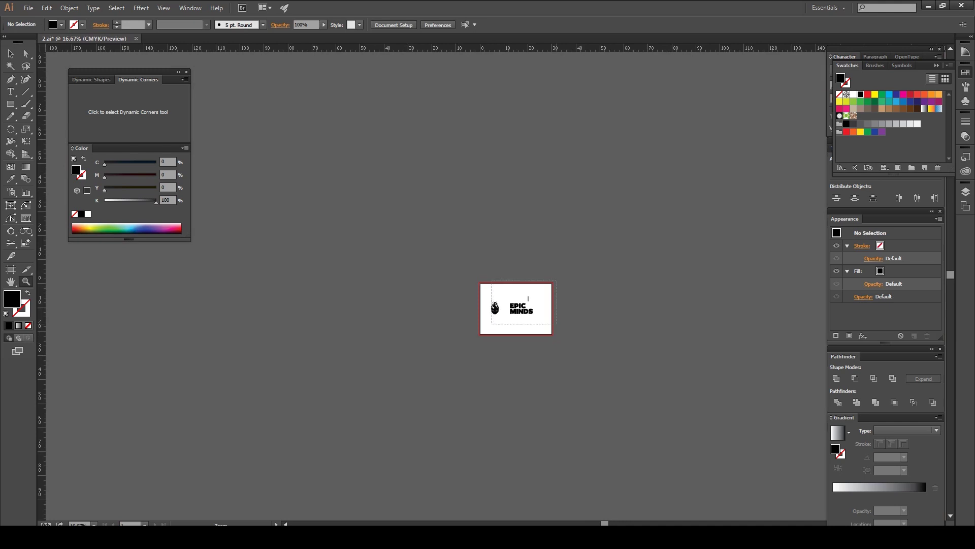
key(ctrl+plus)
key(ctrl+plus)
key(ctrl+plus)
key(ctrl+plus)
key(ctrl+plus)
key(ctrl+plus)
- Place the spacer bar in the E–P gap and pull the E's right edge left to match
key(ctrl+plus)
key(ctrl+plus)
drag(644, 214, 390, 354)
key(ctrl+plus)
key(ctrl+plus)
key(ctrl+plus)
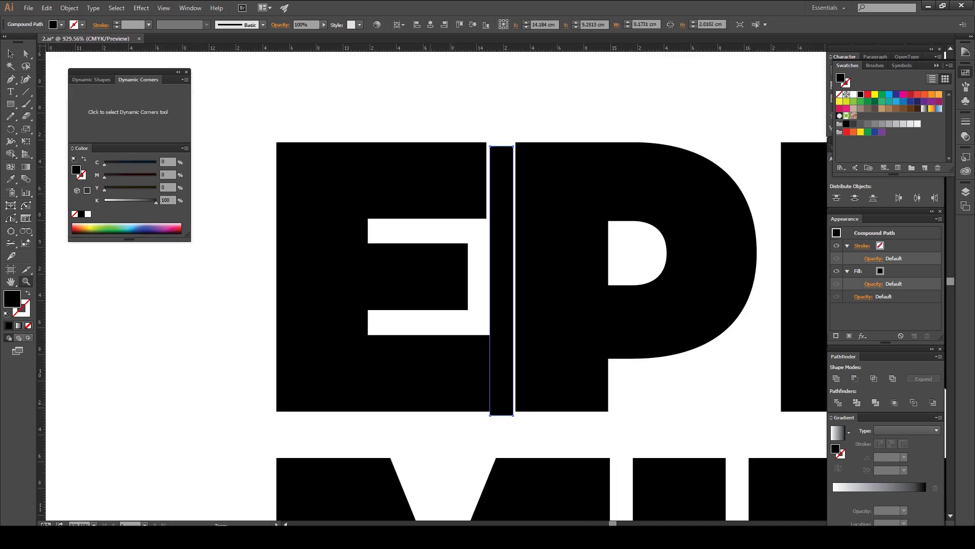
key(ctrl+plus)
key(ctrl+plus)
key(a)
click(480, 490)
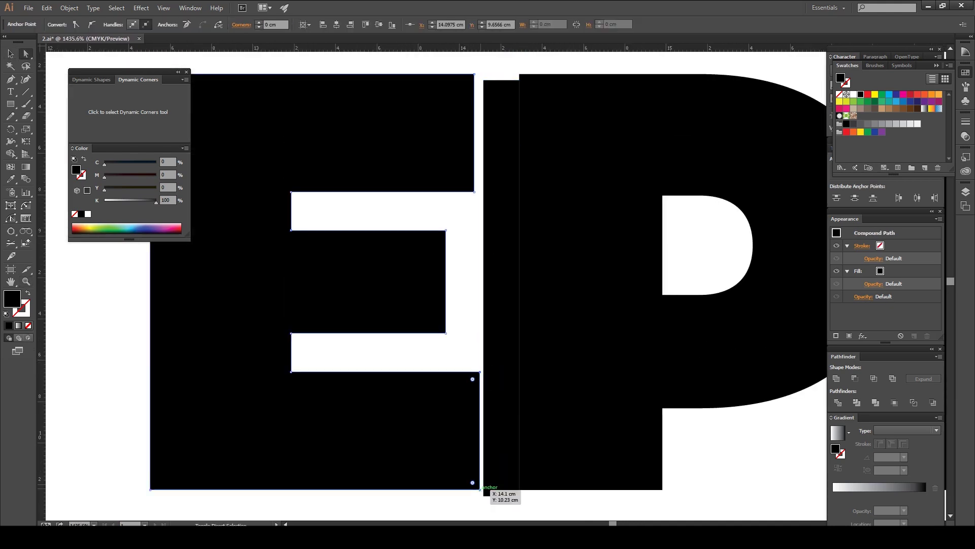
drag(481, 489, 471, 489)
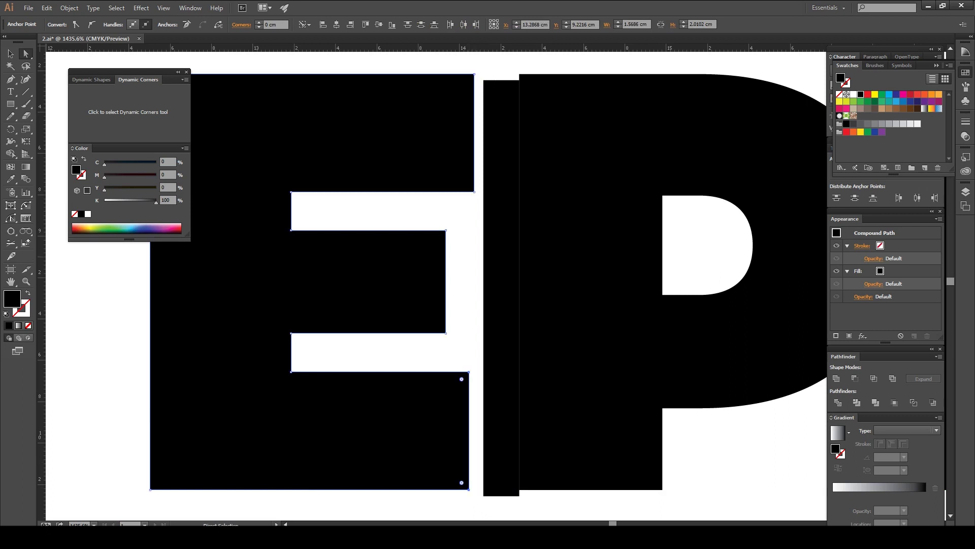
click(469, 489)
key(v)
- Move the spacer bar into the P–I gap and shift the I left against it
drag(502, 288, 608, 281)
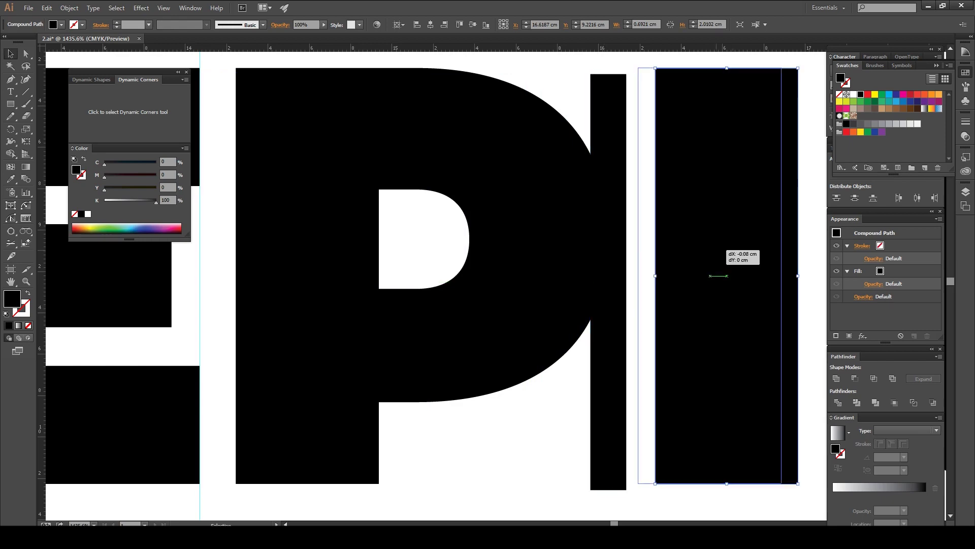
drag(711, 254, 664, 283)
scroll(559, 285, right, 5)
click(534, 290)
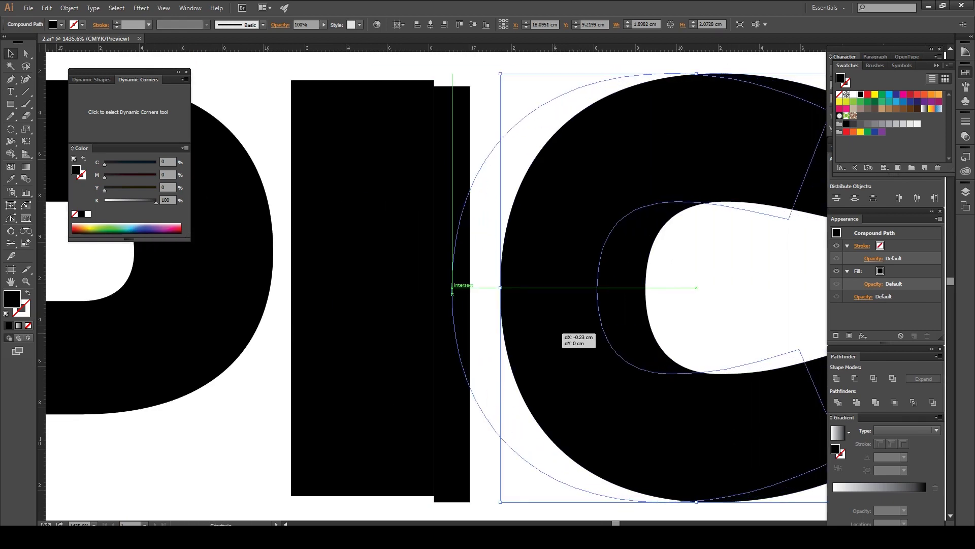
key(ctrl+shift+a)
scroll(487, 285, down, 7)
scroll(488, 285, right, 1)
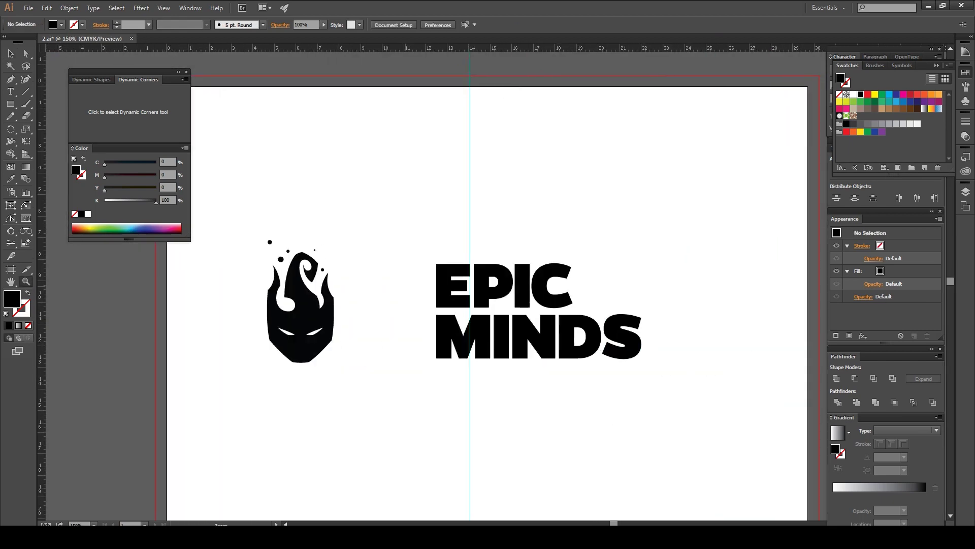
- Check the D–S gap with a copy of the spacer bar, then fit the artboard in view
drag(481, 245, 699, 377)
click(234, 198)
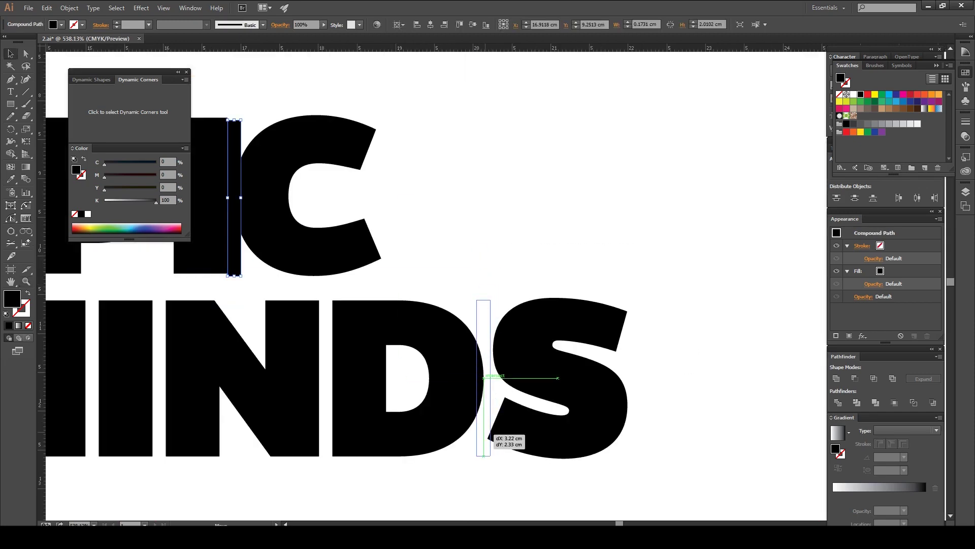
drag(489, 435, 489, 435)
scroll(488, 378, up, 3)
drag(610, 335, 614, 340)
key(ctrl+shift+a)
scroll(488, 285, down, 4)
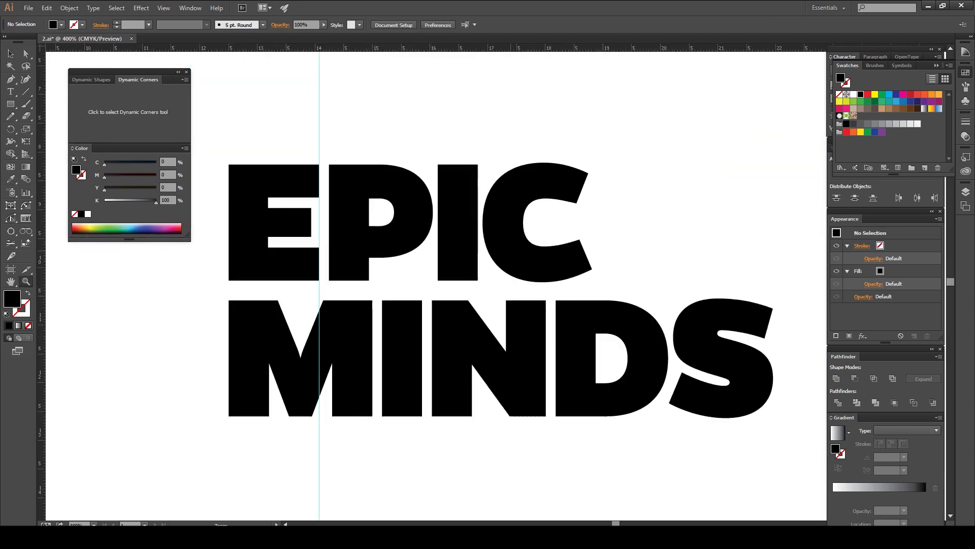
scroll(437, 284, down, 6)
key(ctrl+0)
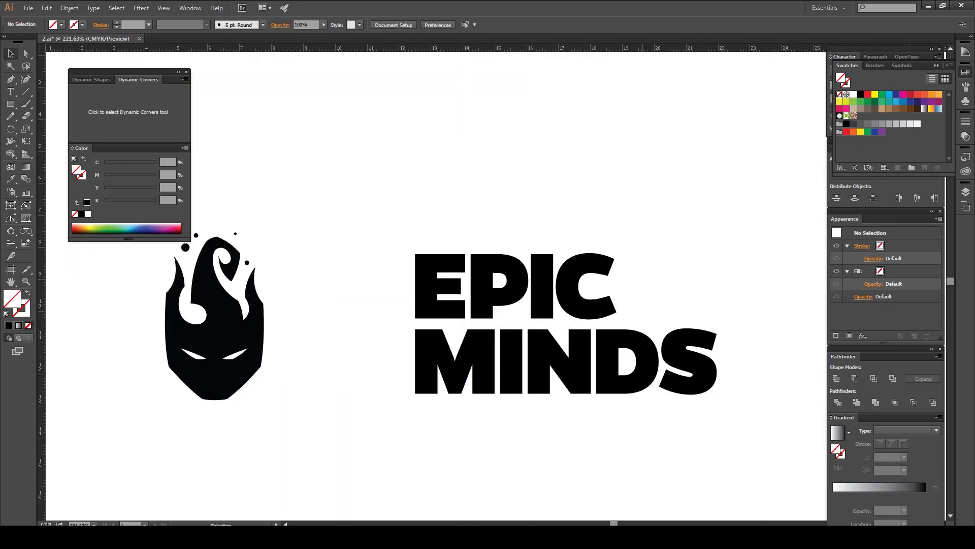
- Zoom in to inspect the P, I and C letters, then reselect the EPIC MINDS wordmark
drag(570, 196, 677, 412)
drag(283, 120, 610, 392)
click(447, 305)
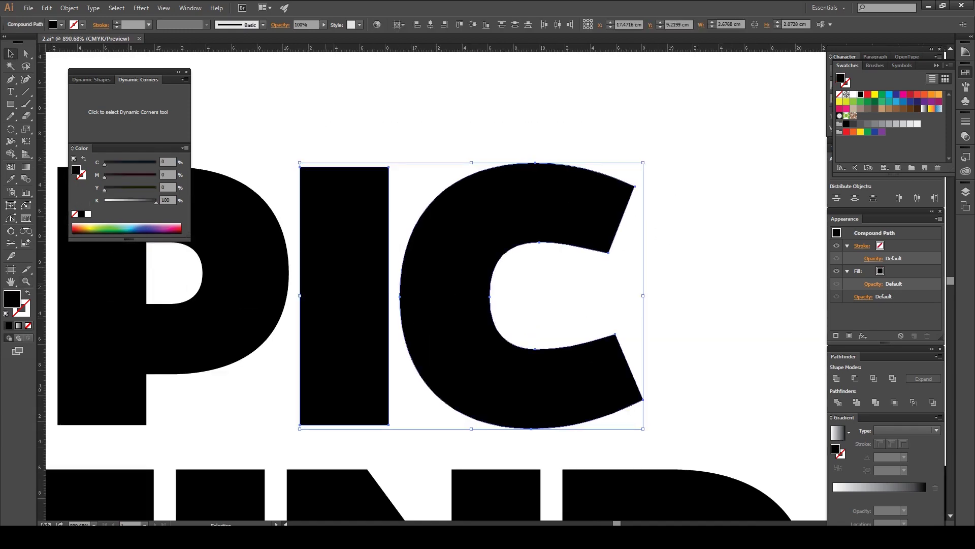
key(ctrl+shift+a)
scroll(488, 285, down, 8)
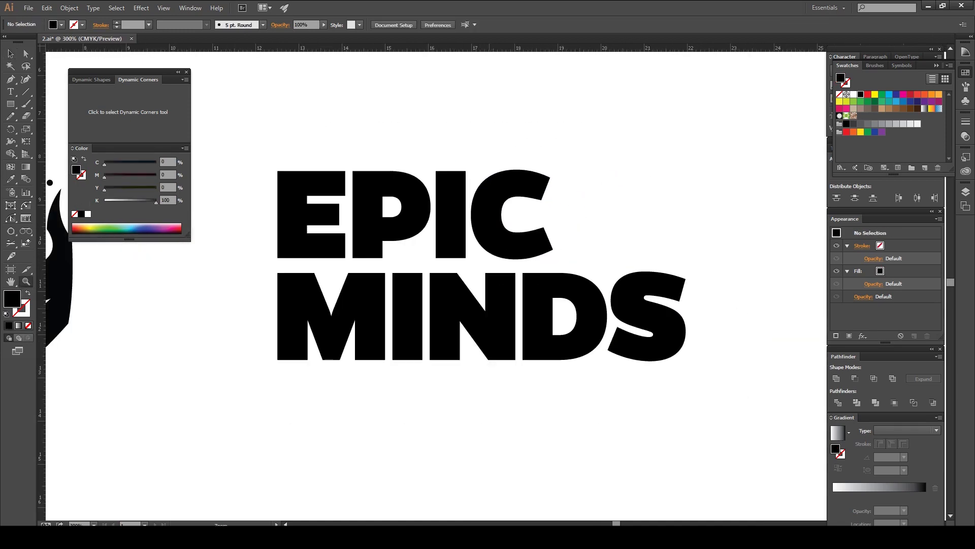
scroll(409, 232, up, 3)
click(432, 274)
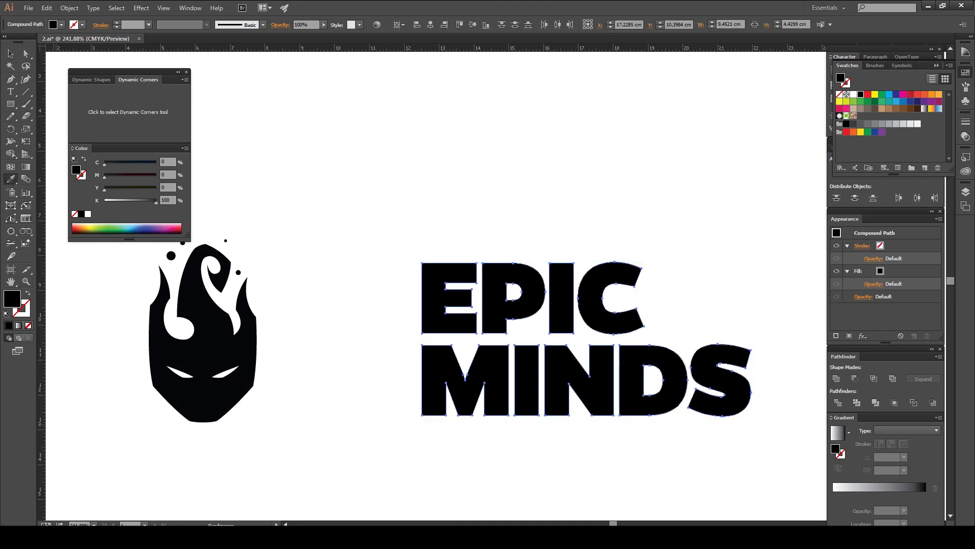
- Draw a crimson sample rectangle above the wordmark and nudge it lower
key(ctrl+shift+a)
drag(460, 145, 580, 195)
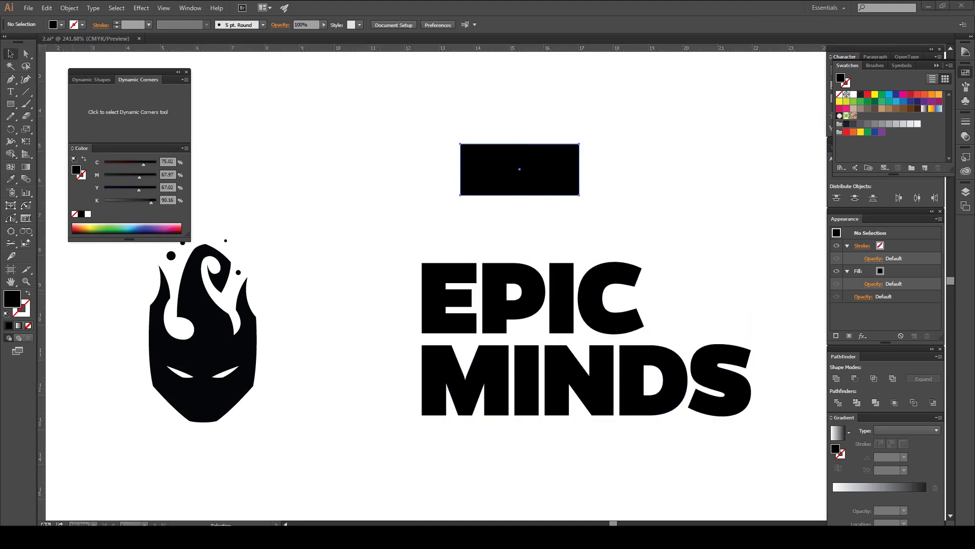
drag(519, 168, 444, 206)
- Fill the EPIC MINDS wordmark with the sampled crimson, set exactly to #932854
click(432, 274)
click(444, 205)
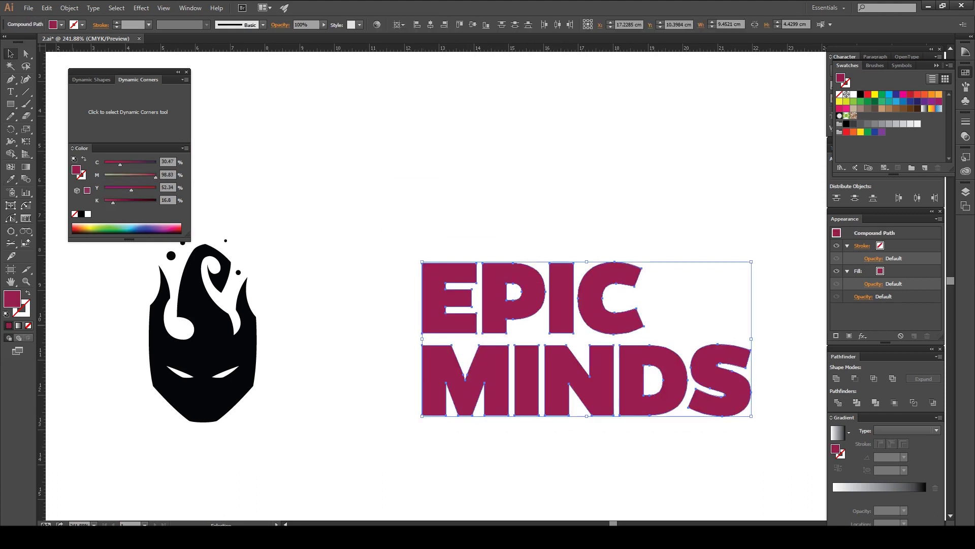
double_click(12, 299)
text(932854)
key(Return)
- Group the wordmark, scale it down slightly and place it beside the flame mask
key(ctrl+g)
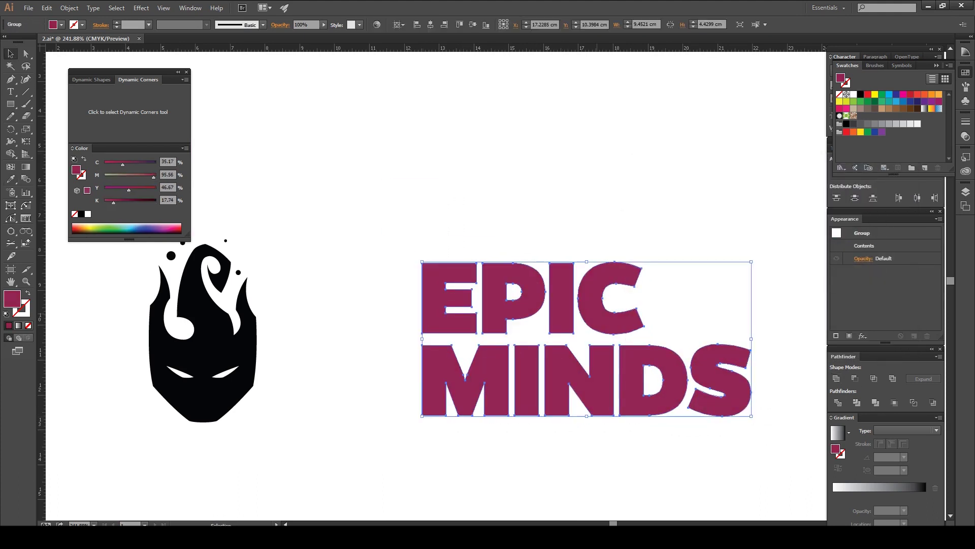
drag(538, 351, 399, 357)
drag(612, 268, 549, 298)
drag(325, 330, 448, 330)
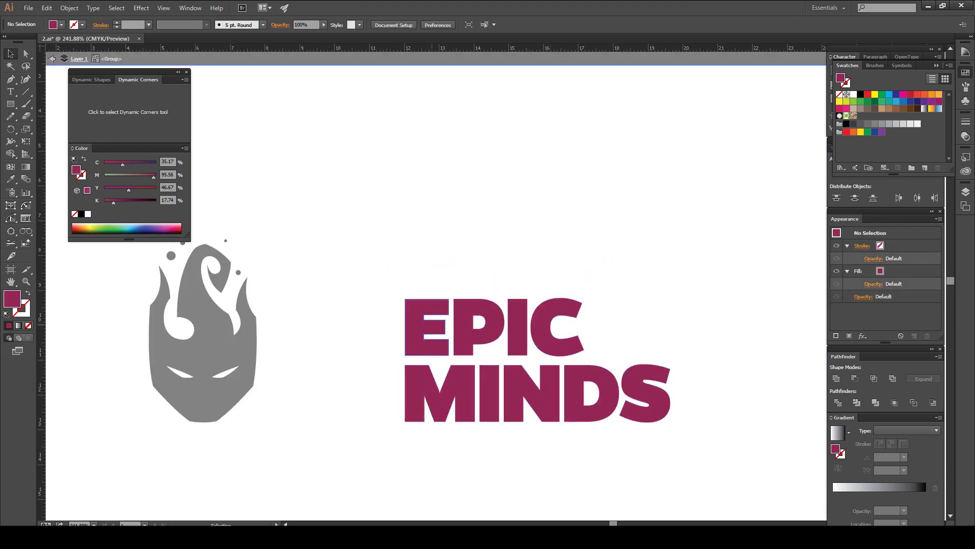
click(437, 301)
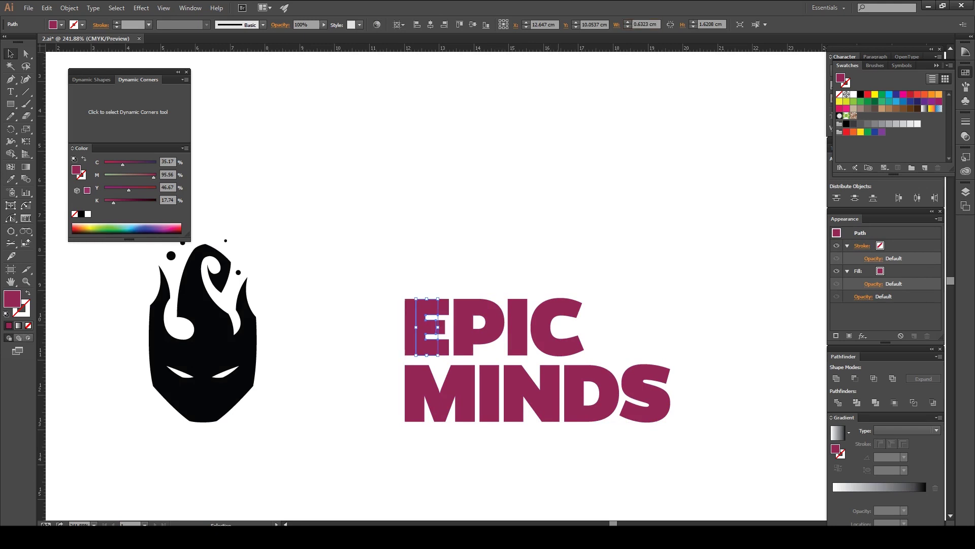
key(ctrl+z)
key(ctrl+z)
key(ctrl+z)
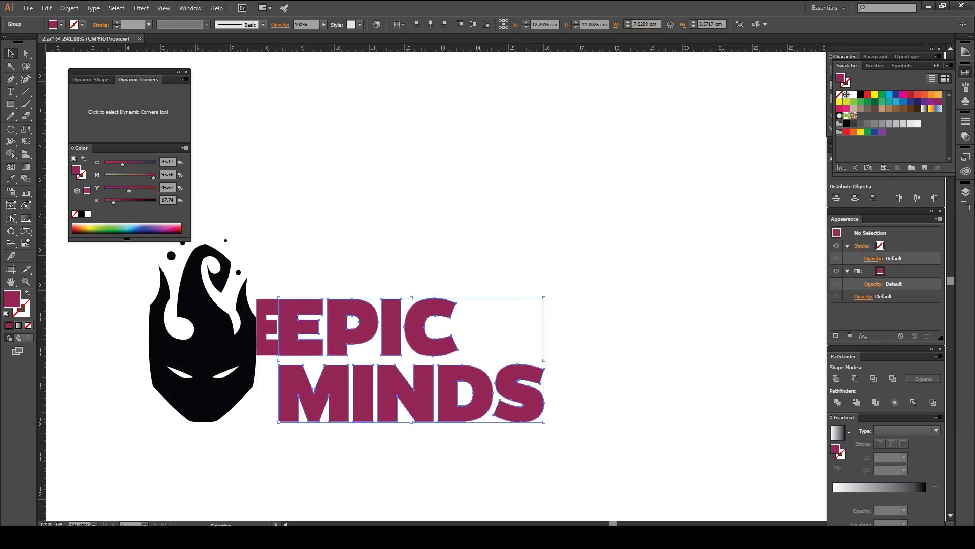
key(ctrl+minus)
key(ctrl+minus)
key(ctrl+minus)
key(ctrl+minus)
key(ctrl+minus)
key(ctrl+minus)
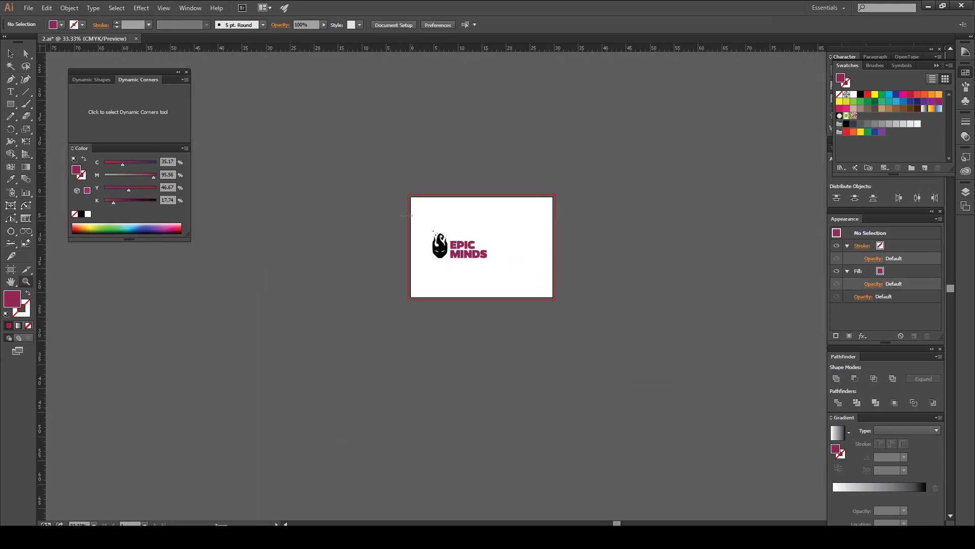
key(ctrl+0)
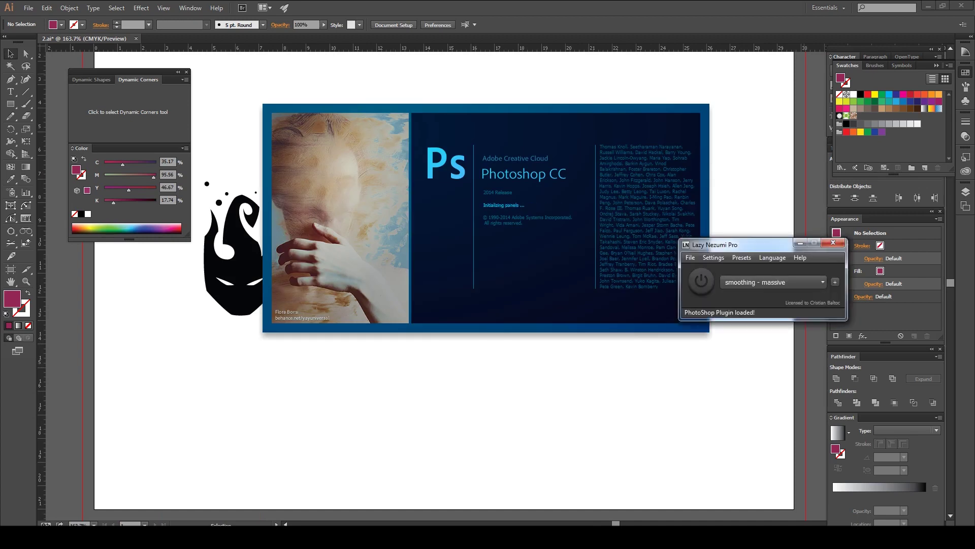